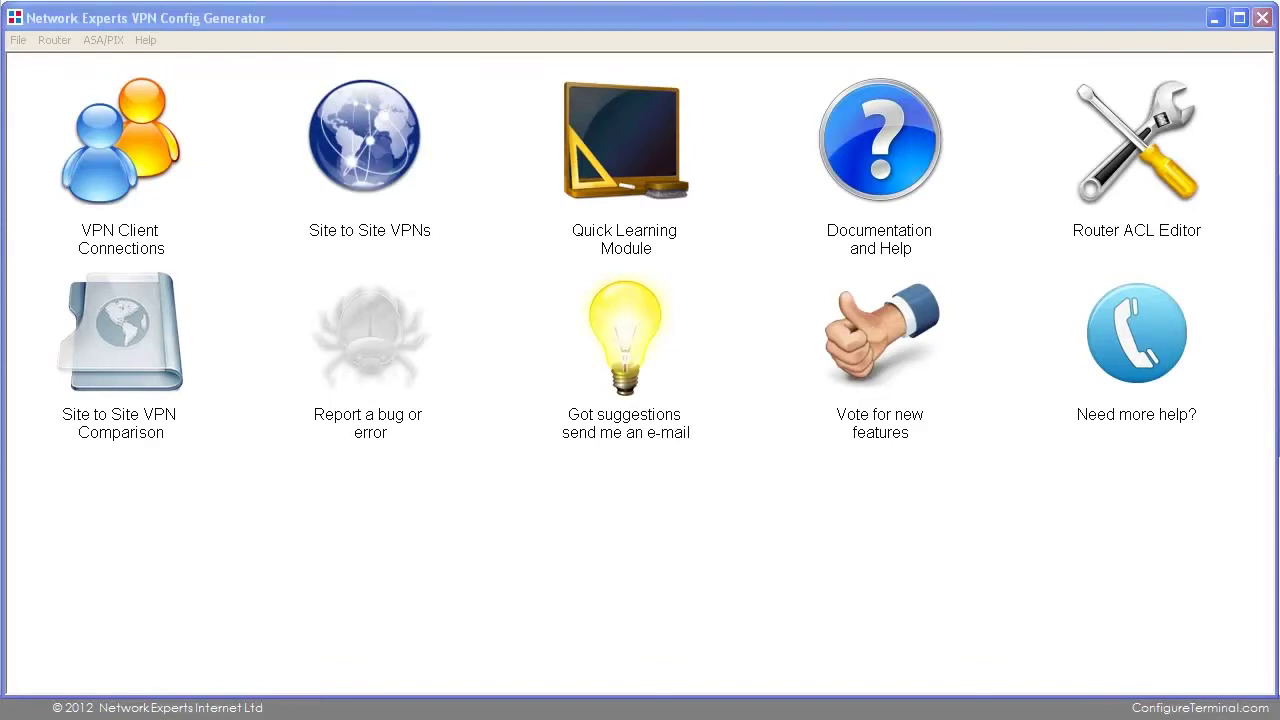
Start the VPN client wizard and choose ASA 8.4 with VPN Client Connections.
left_click(131, 148)
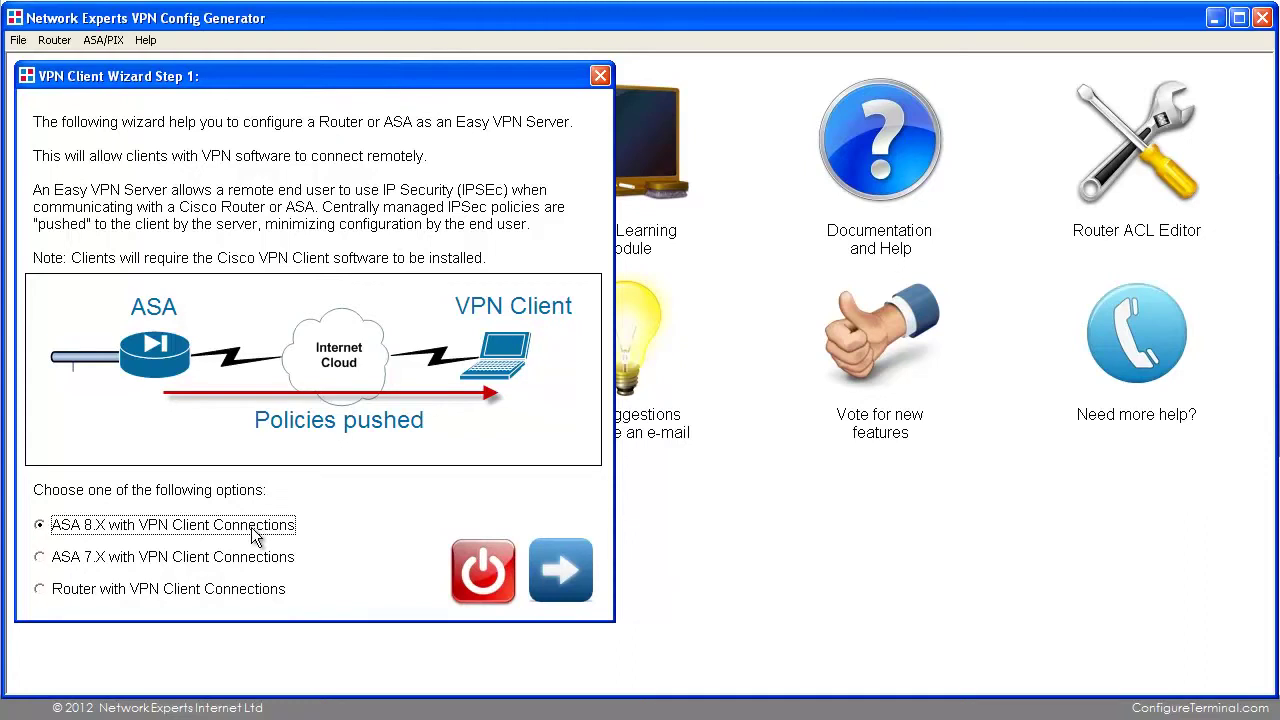
left_click(544, 578)
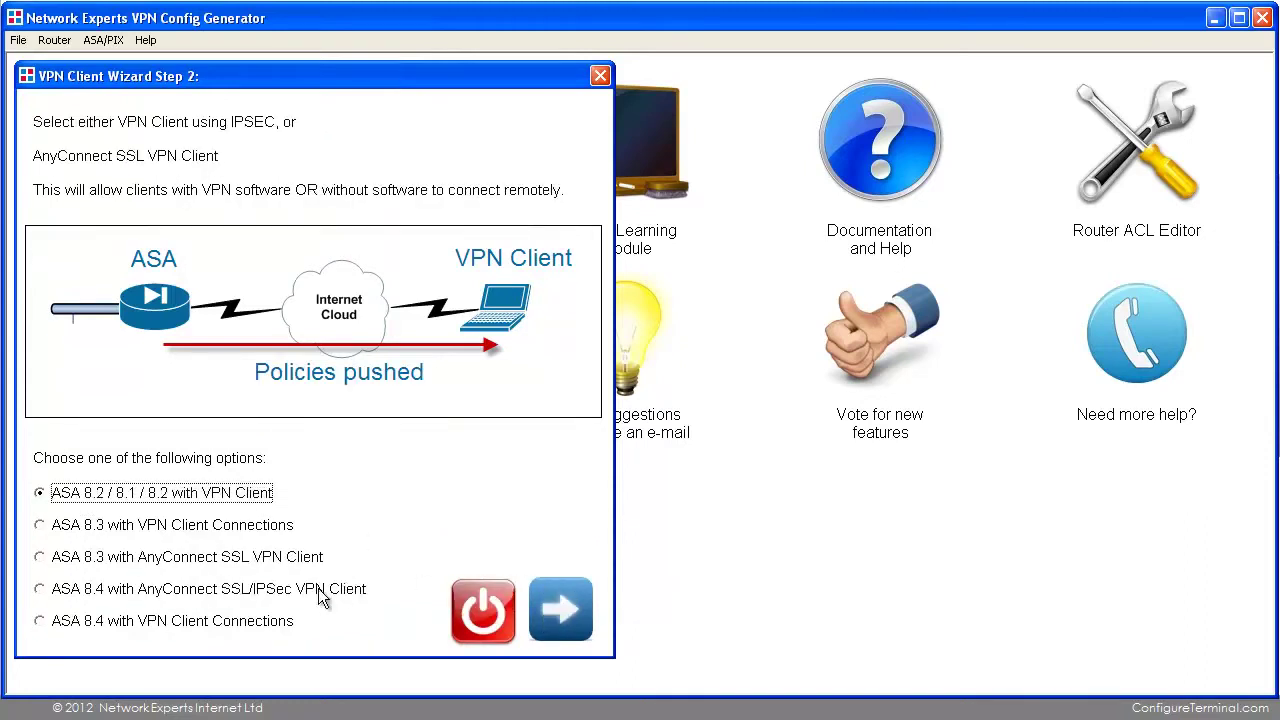
left_click(239, 629)
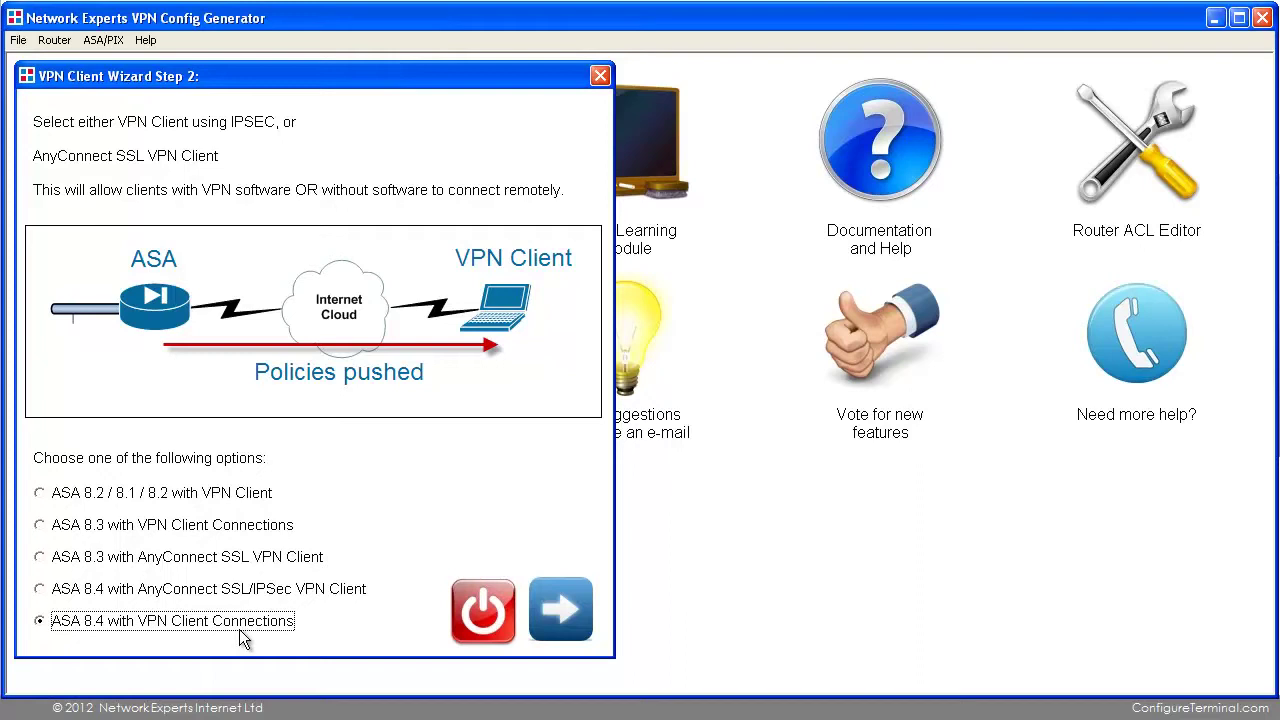
left_click(563, 610)
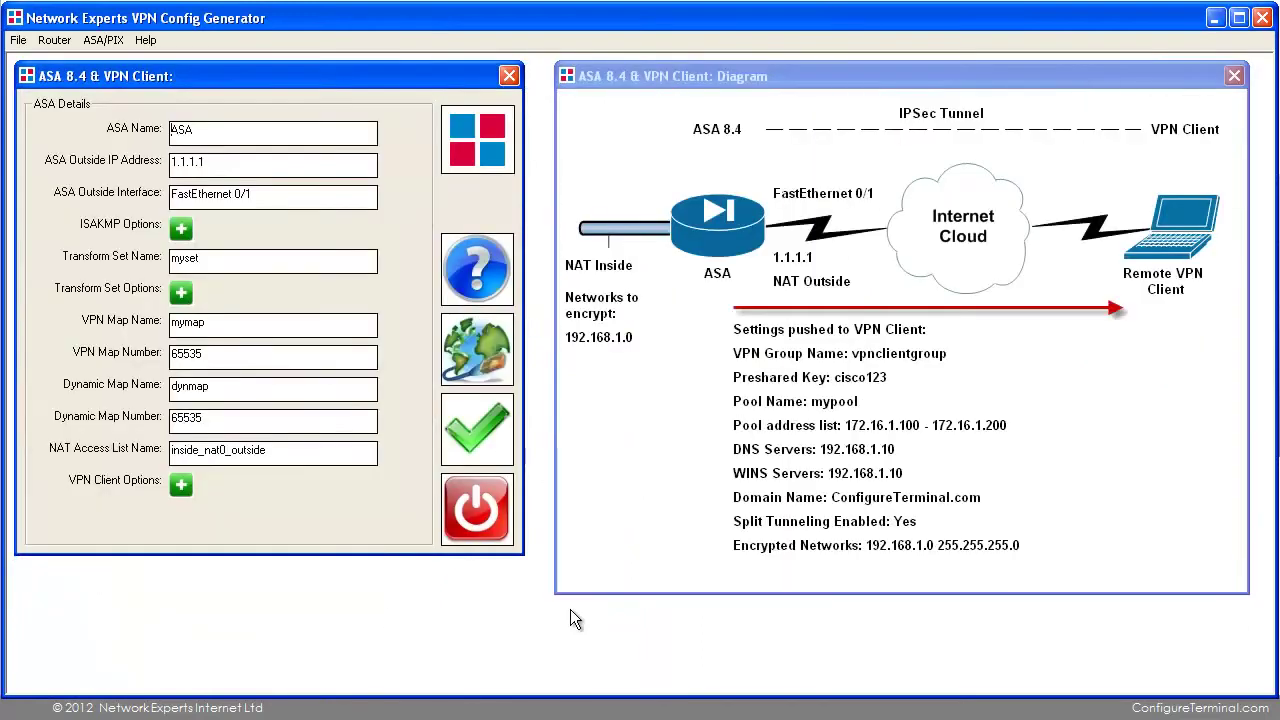
left_click(261, 161)
double_click(261, 161)
left_click(182, 486)
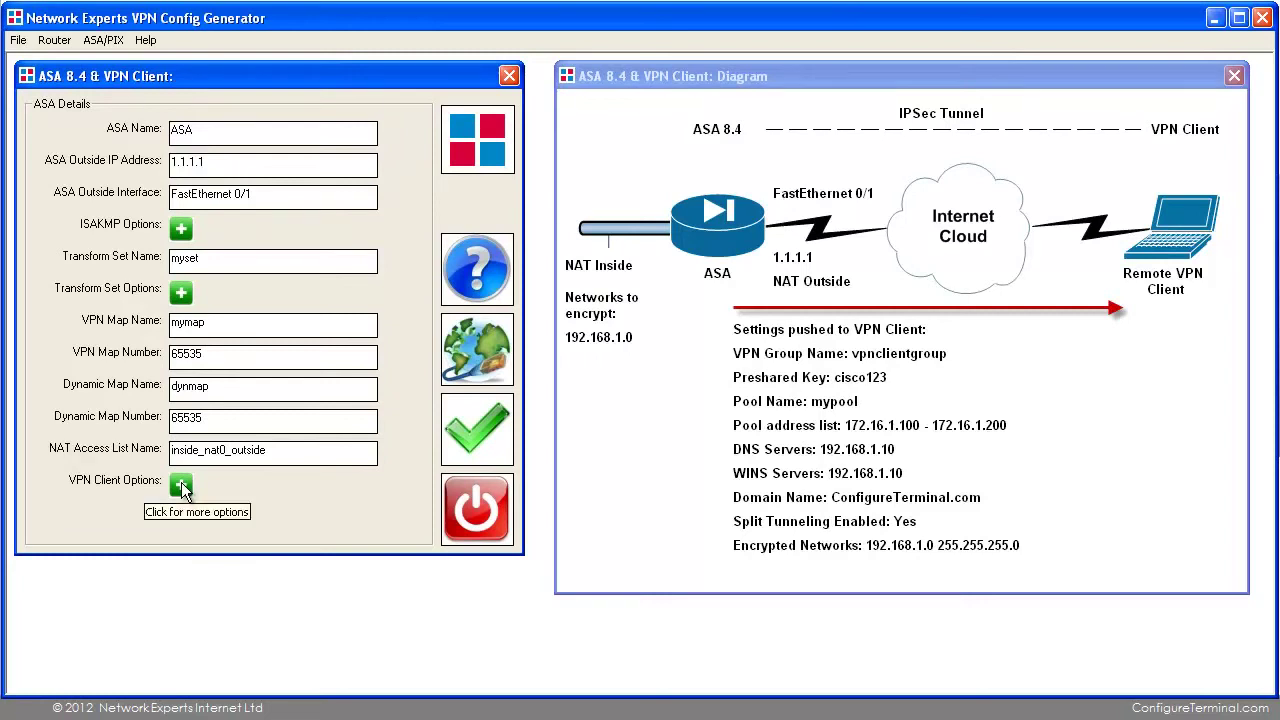
In VPN Client Options' Split Tunneling, replace Network 1 with 10.1.1.0 and confirm.
left_click(182, 486)
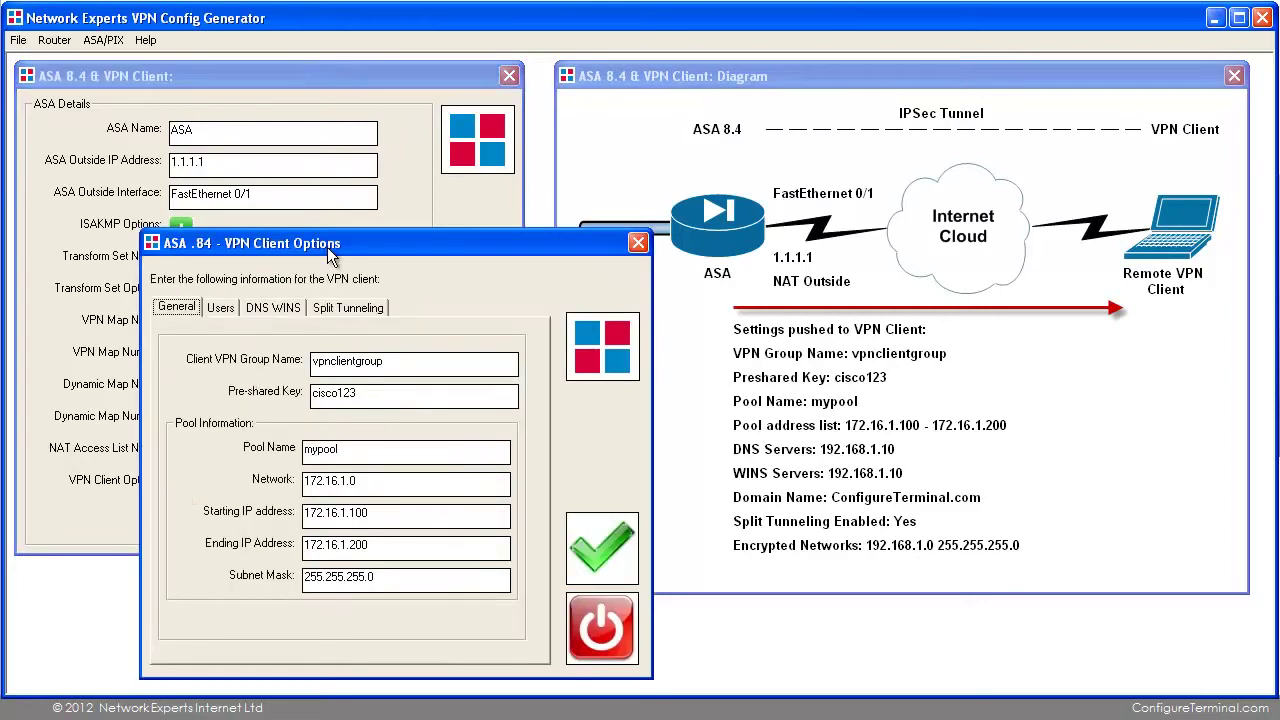
left_click_drag(327, 247, 354, 162)
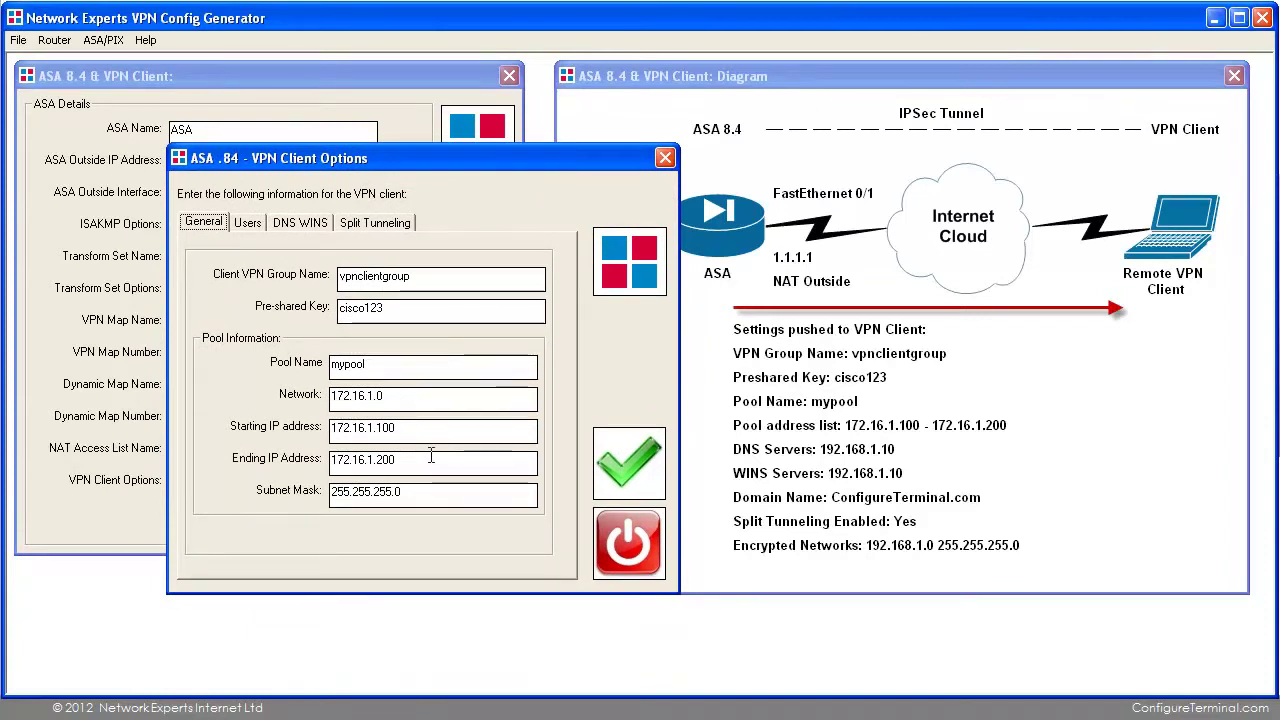
left_click(378, 223)
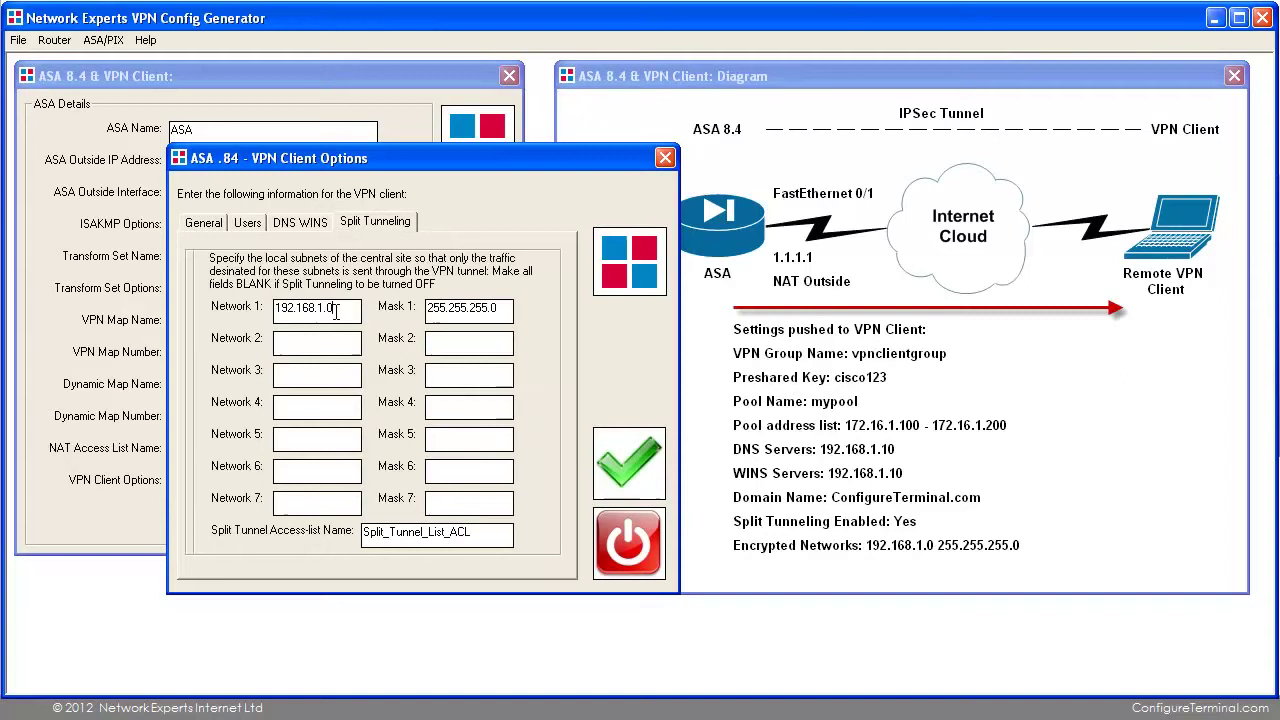
left_click_drag(336, 313, 252, 315)
type("10.1.")
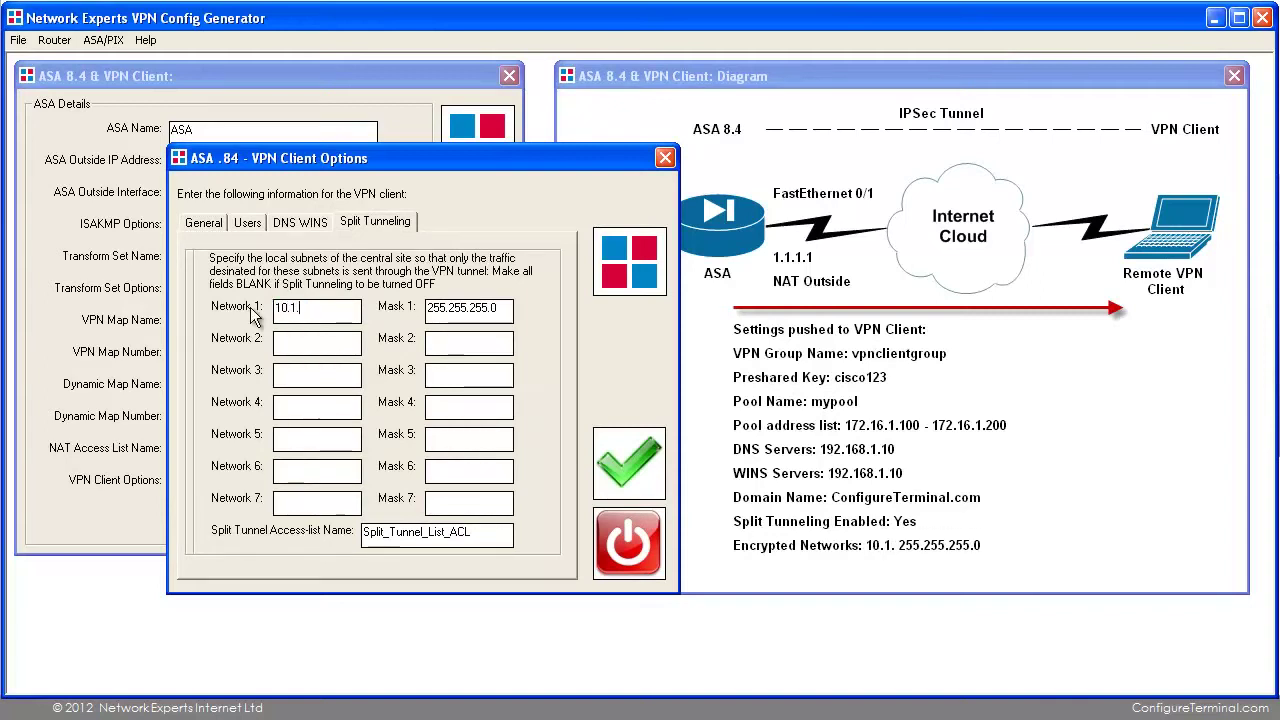
type("1.0")
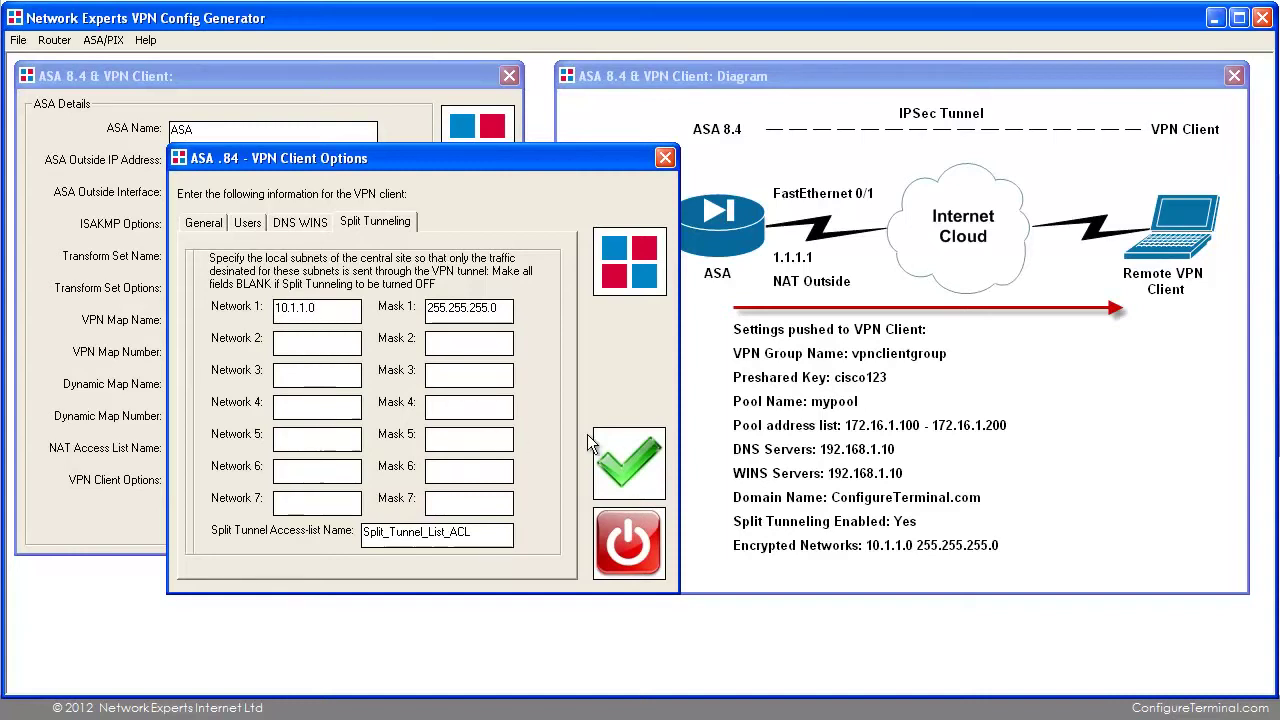
left_click(627, 463)
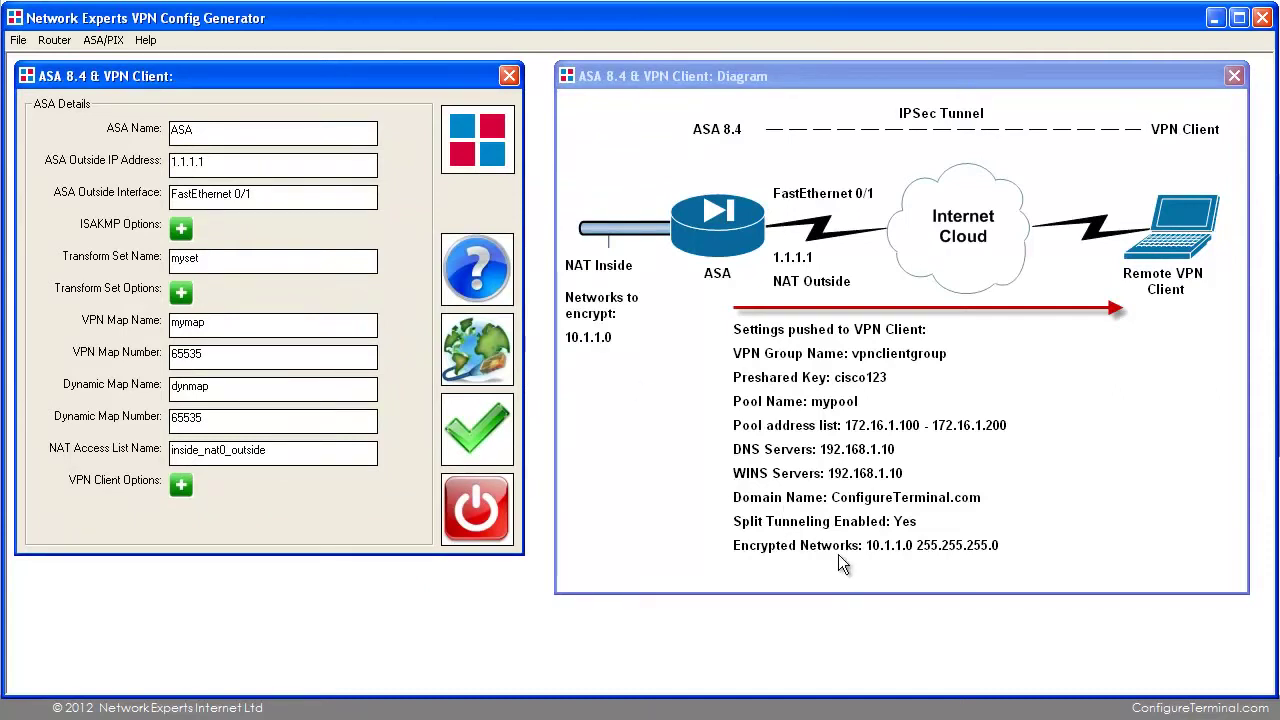
Generate the ASA 8.4 config and copy the full text from the Results window.
left_click(471, 418)
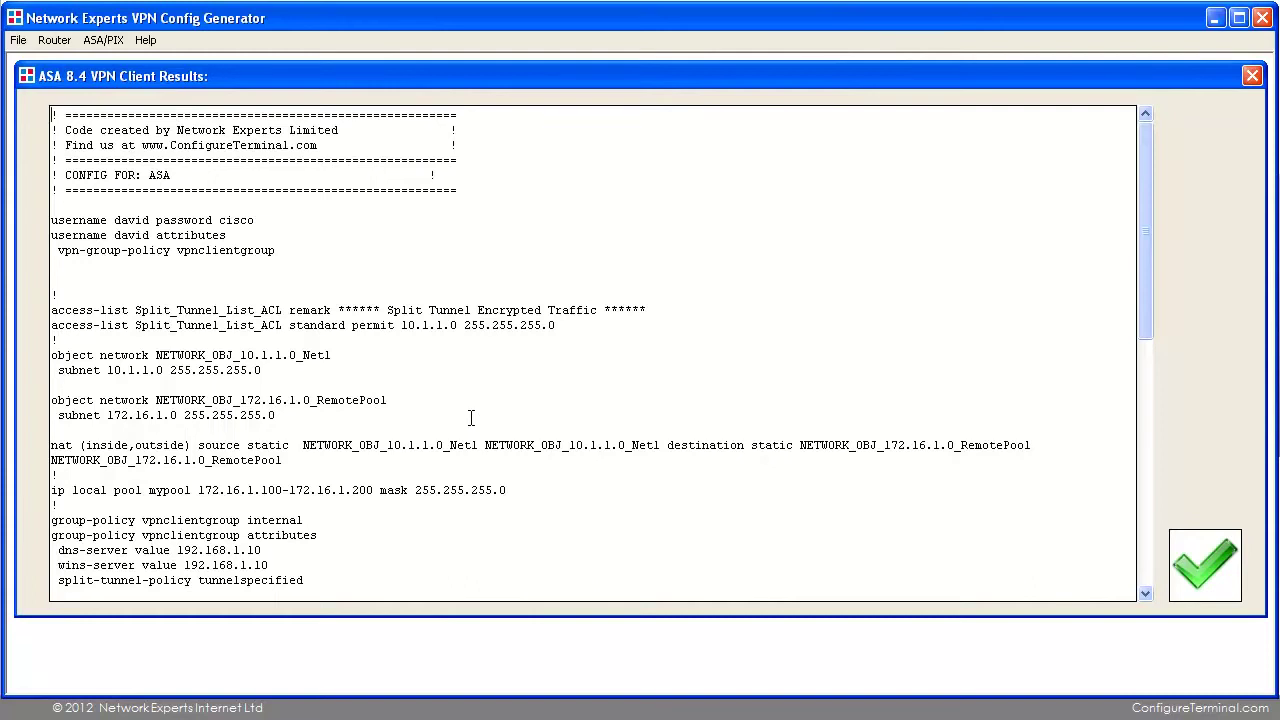
left_click_drag(51, 218, 228, 612)
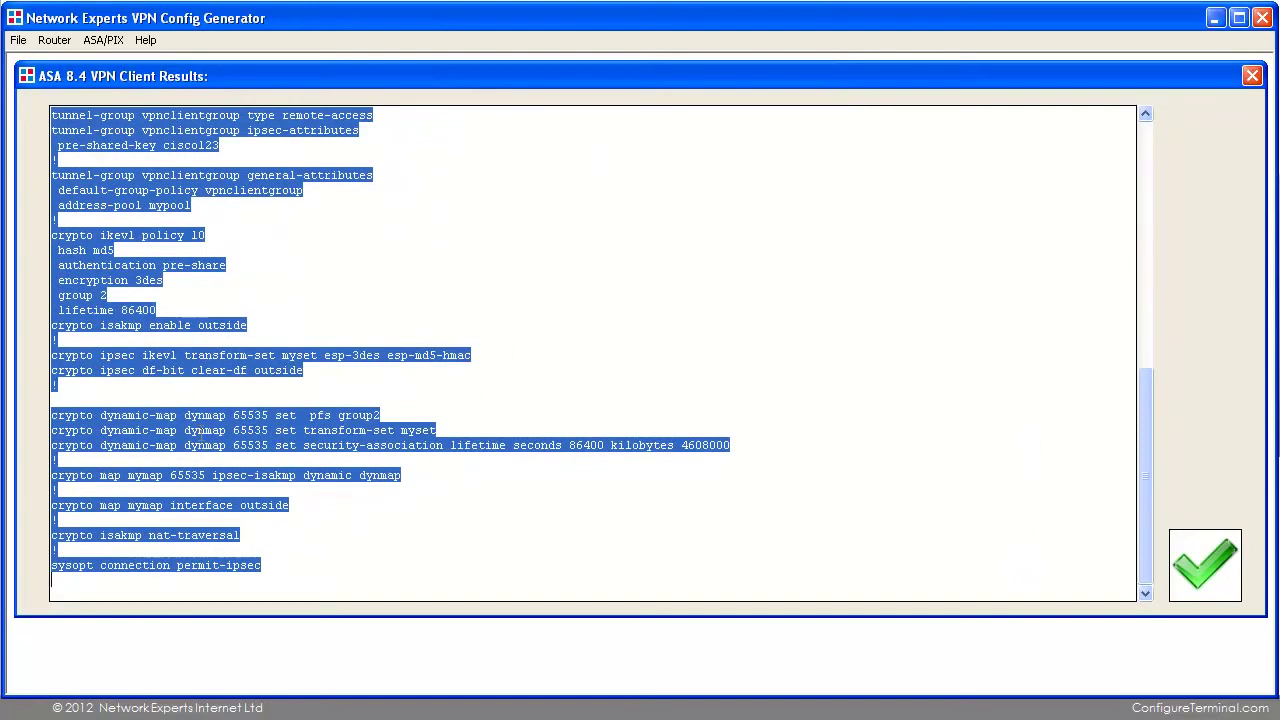
right_click(203, 436)
left_click(245, 487)
Bring up the test machine's ping window and the Cisco VPN Client listing asa84.
key("alt+Tab")
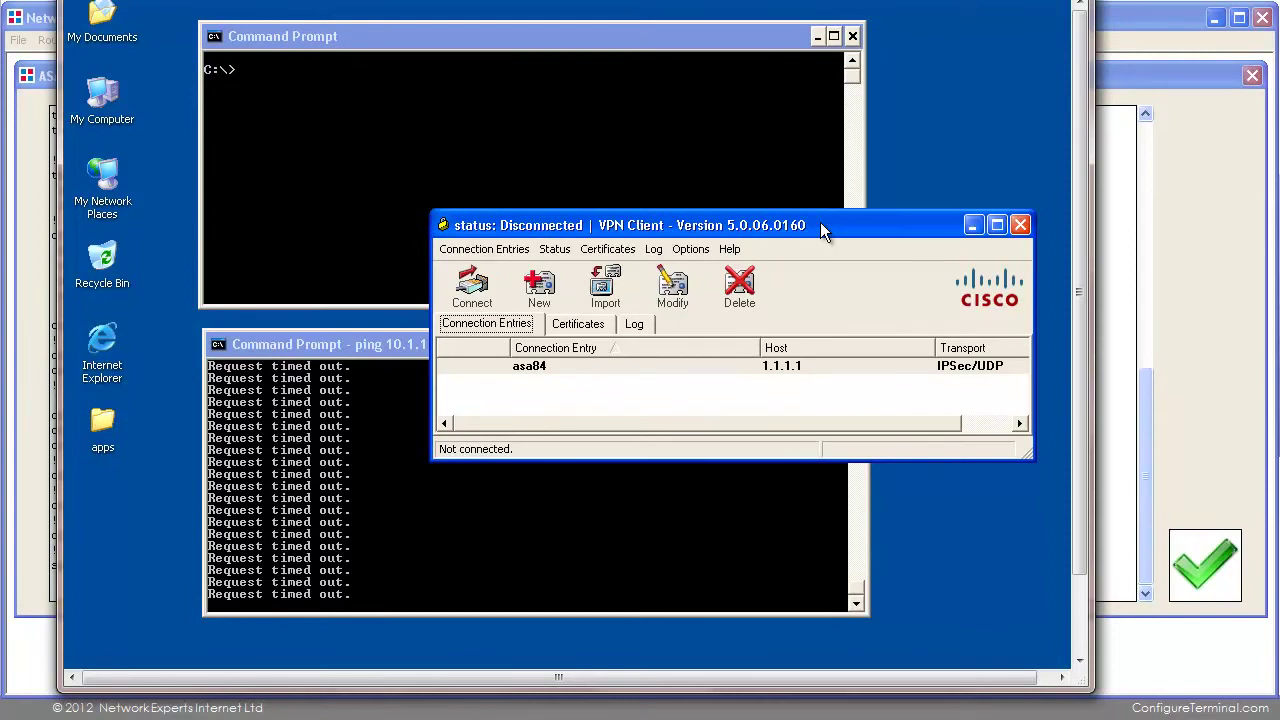
key("alt+Tab")
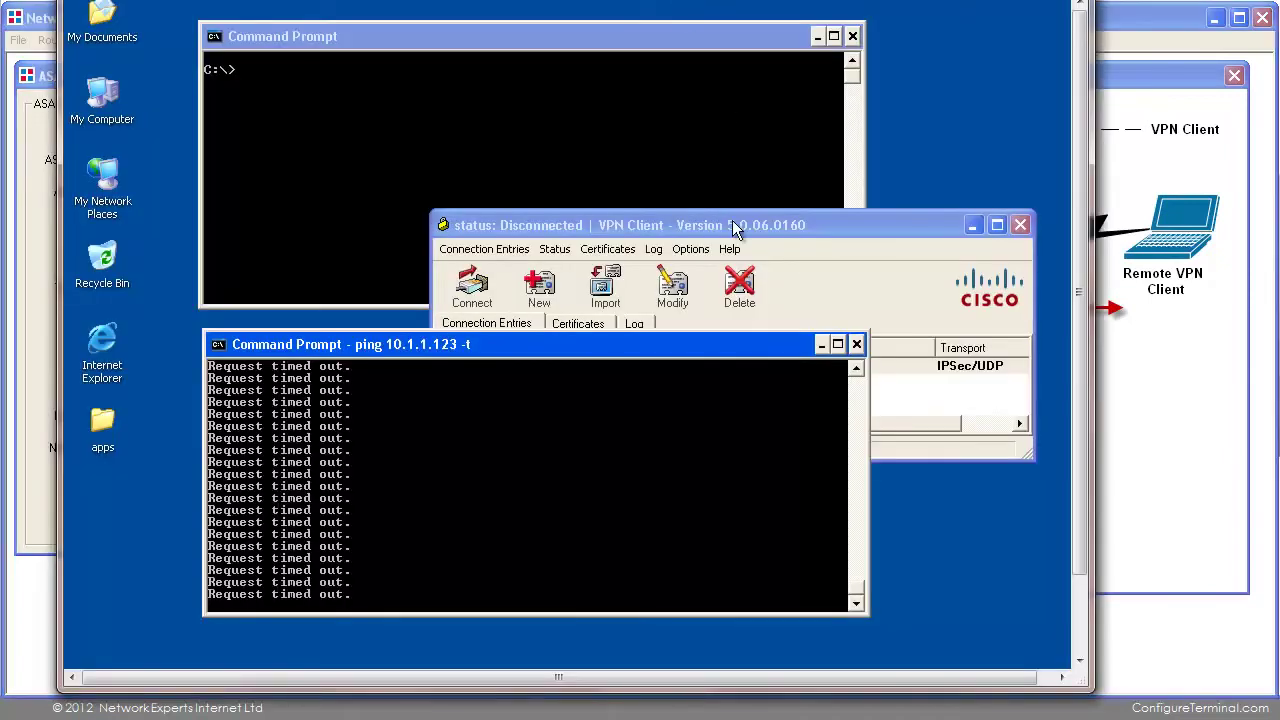
left_click(733, 226)
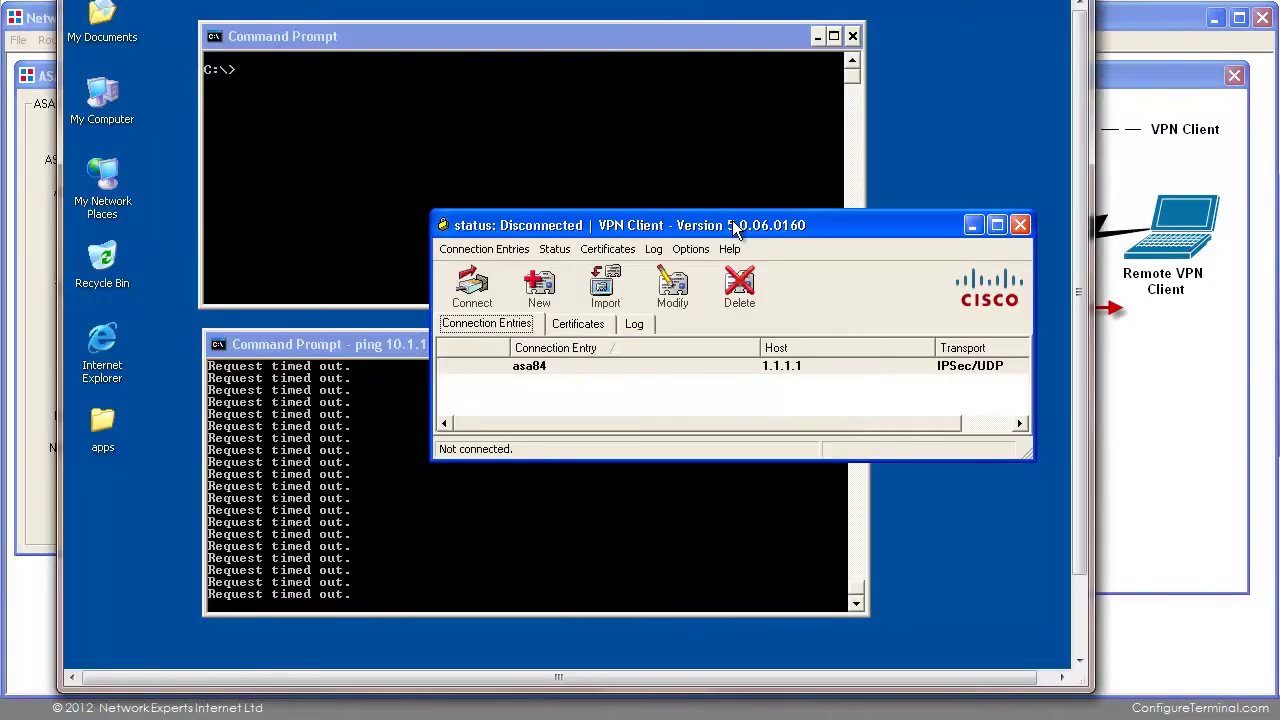
Review the asa84 entry's properties (group vpnclientgroup, host 1.1.1.1) and cancel without changes.
left_click(612, 368)
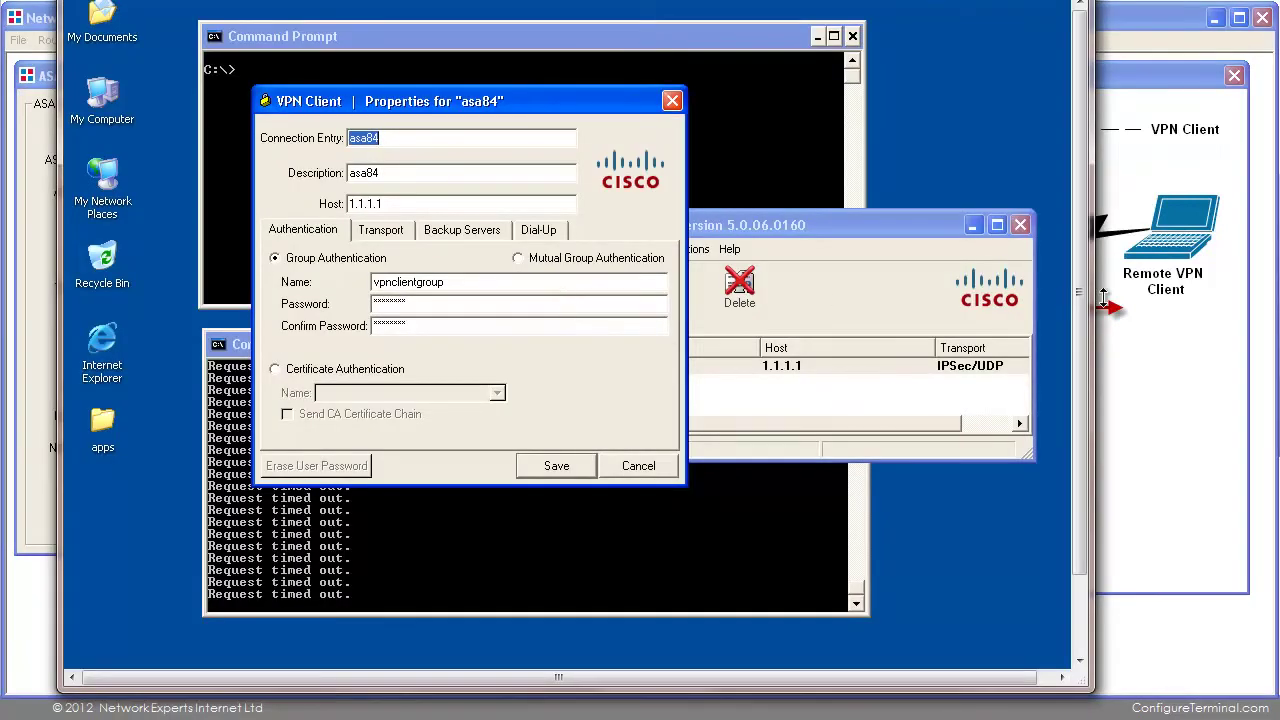
left_click_drag(1096, 300, 718, 295)
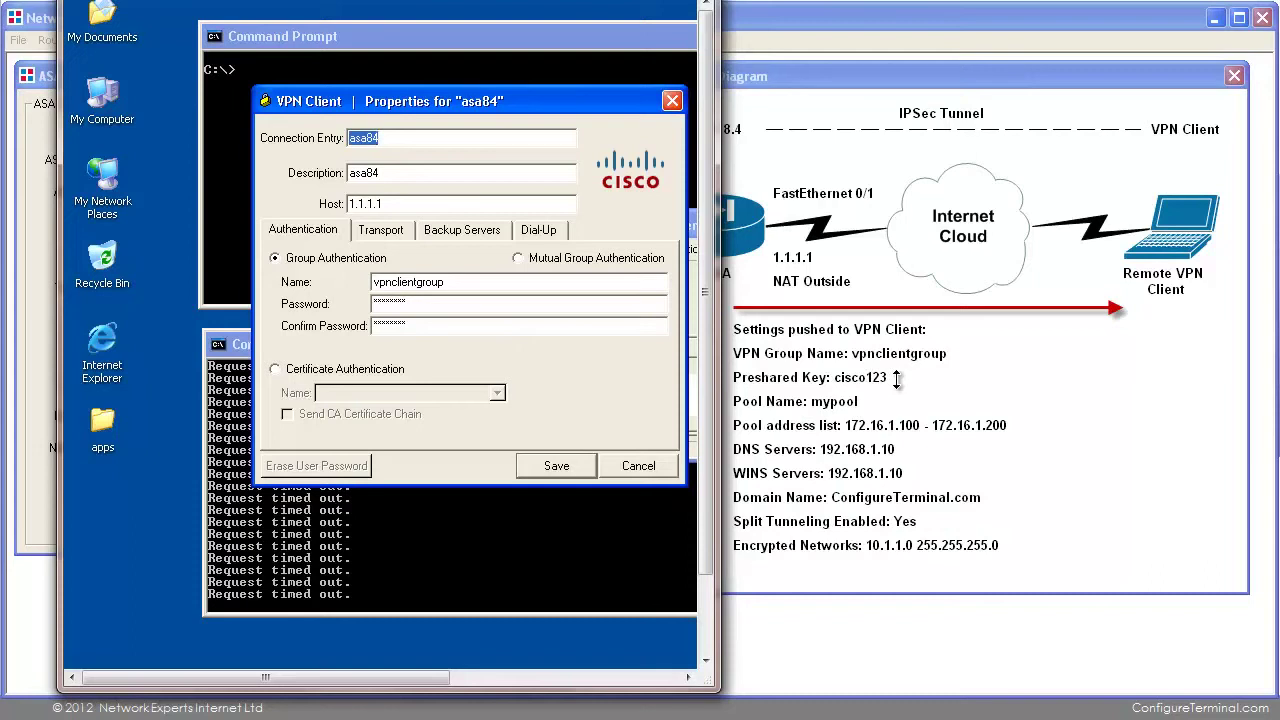
left_click_drag(719, 331, 1094, 320)
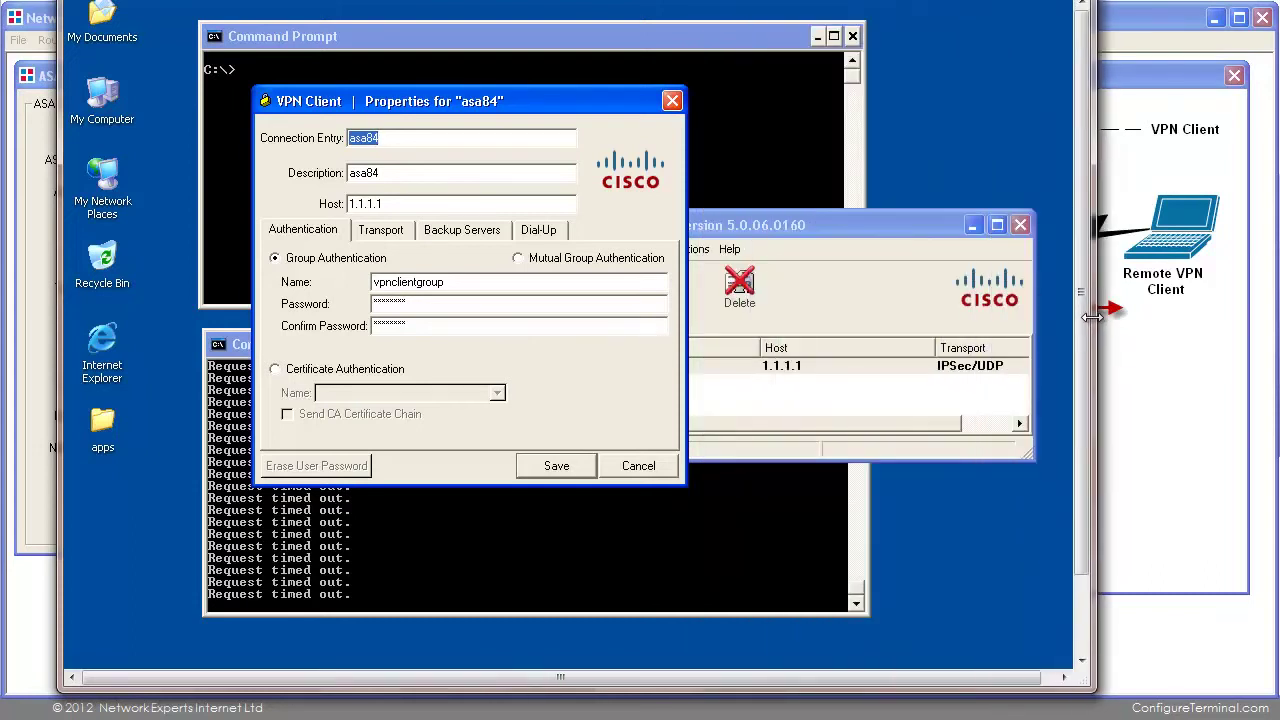
left_click(636, 460)
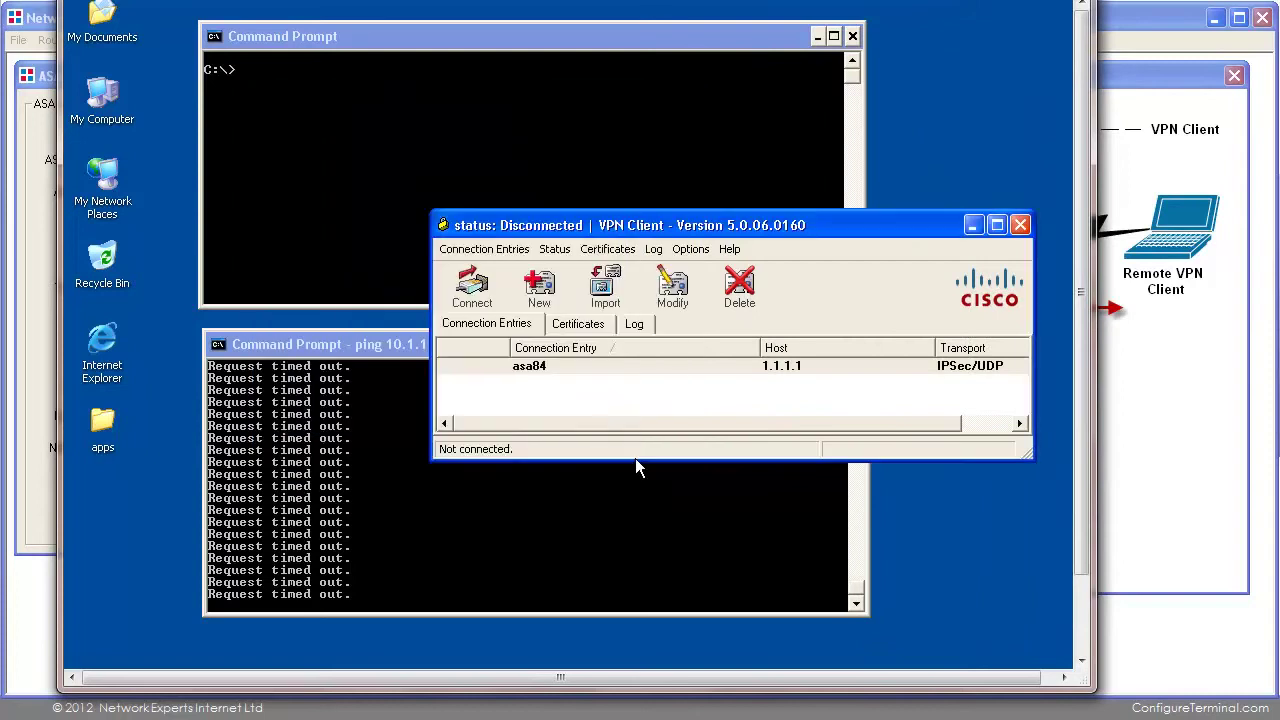
Run ipconfig in the empty Command Prompt.
left_click(432, 103)
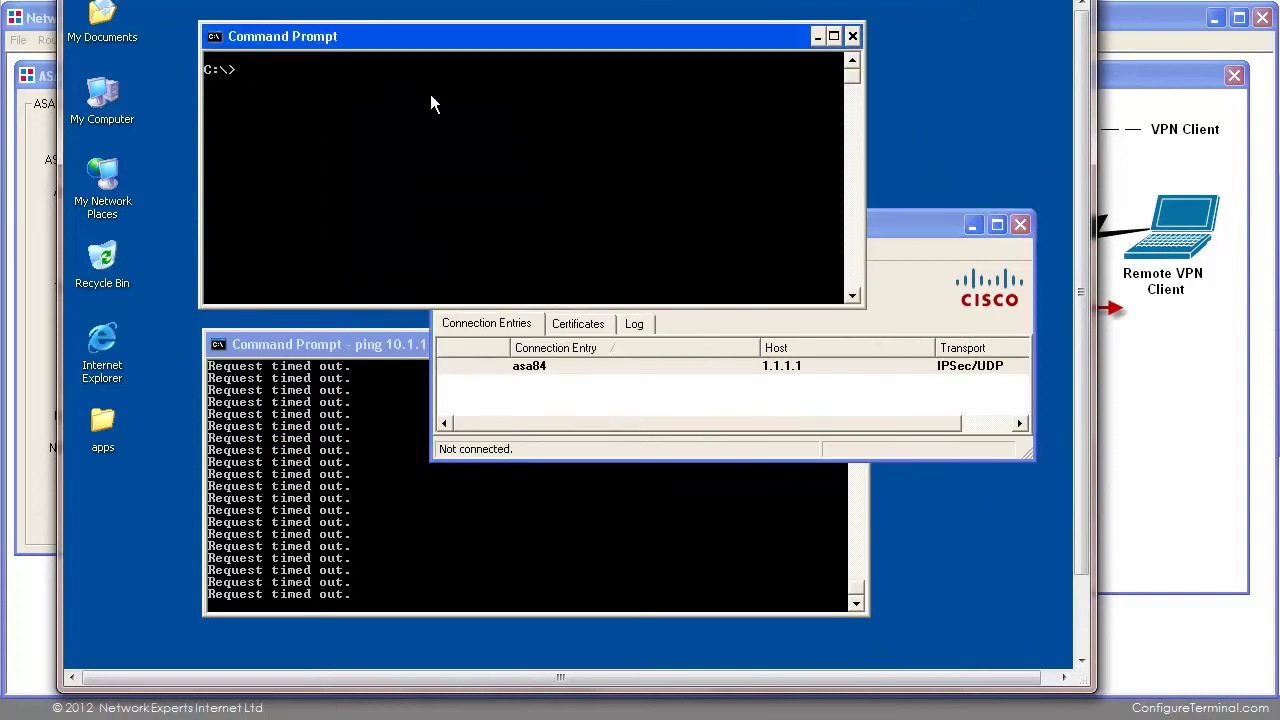
type("ipconfig")
key("Return")
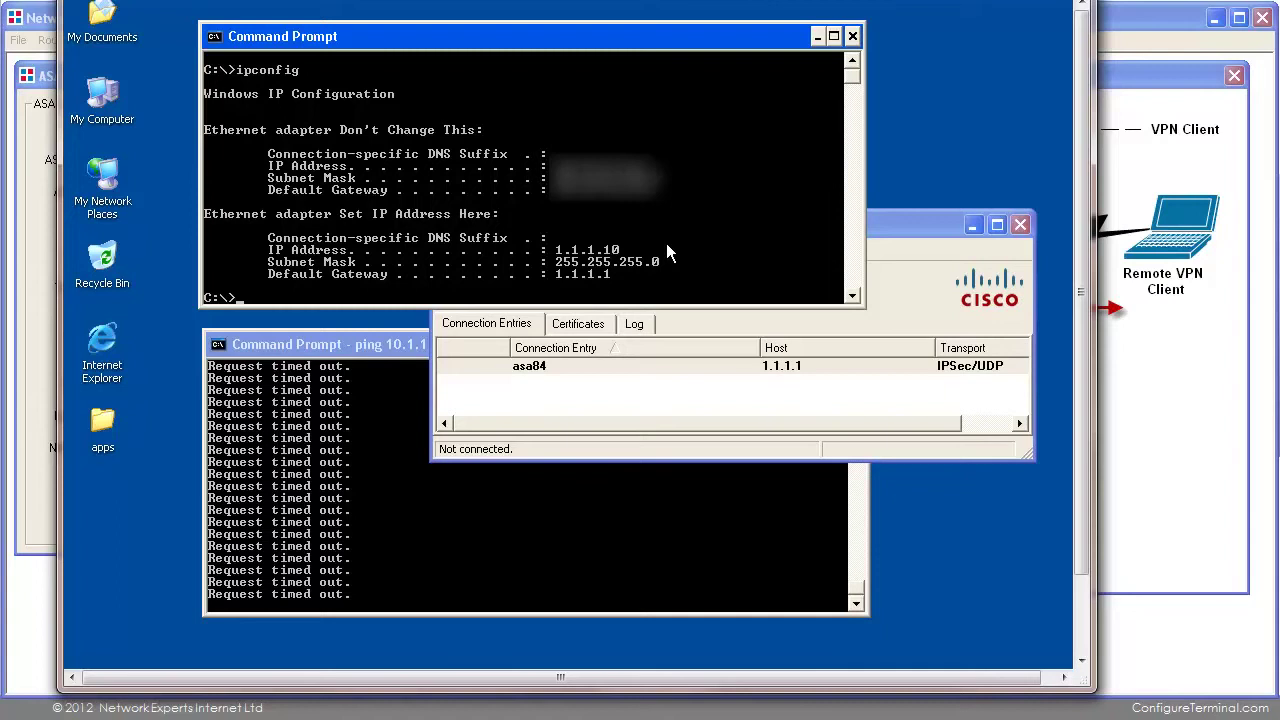
Check the VPN Client is still disconnected, then list the ASA's running config with sh run.
left_click(888, 220)
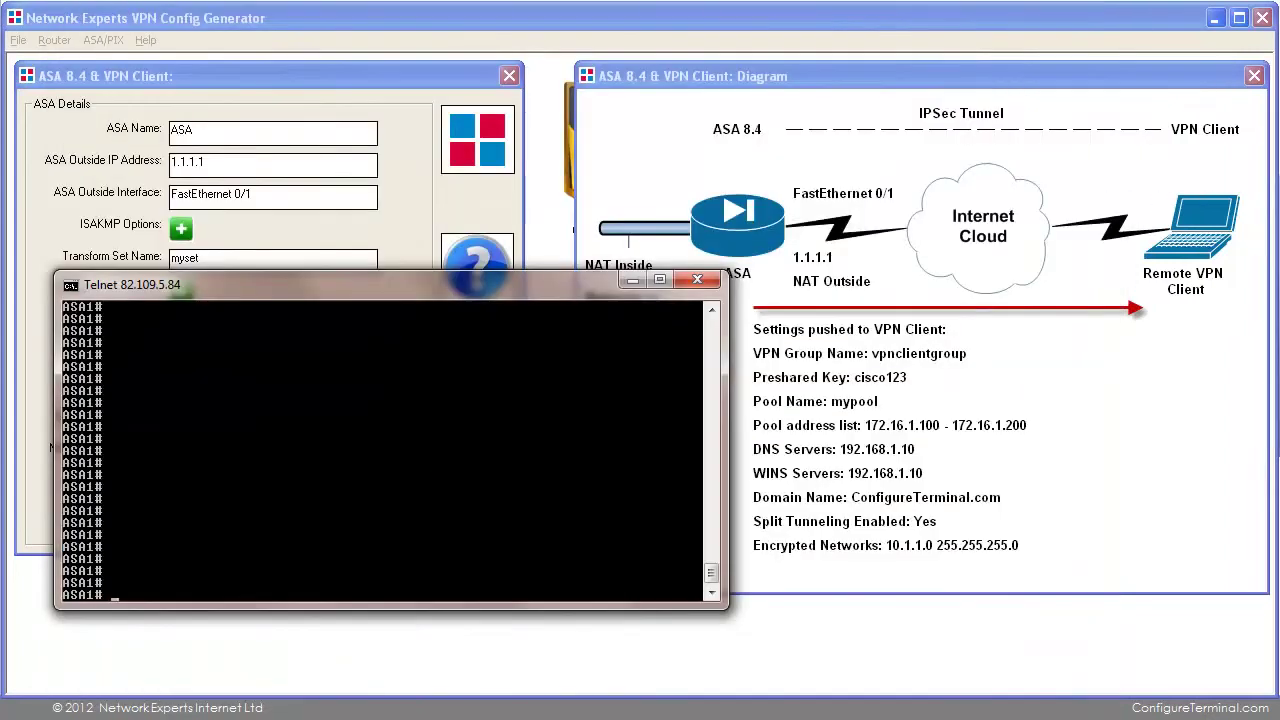
type("sh run")
key("Return")
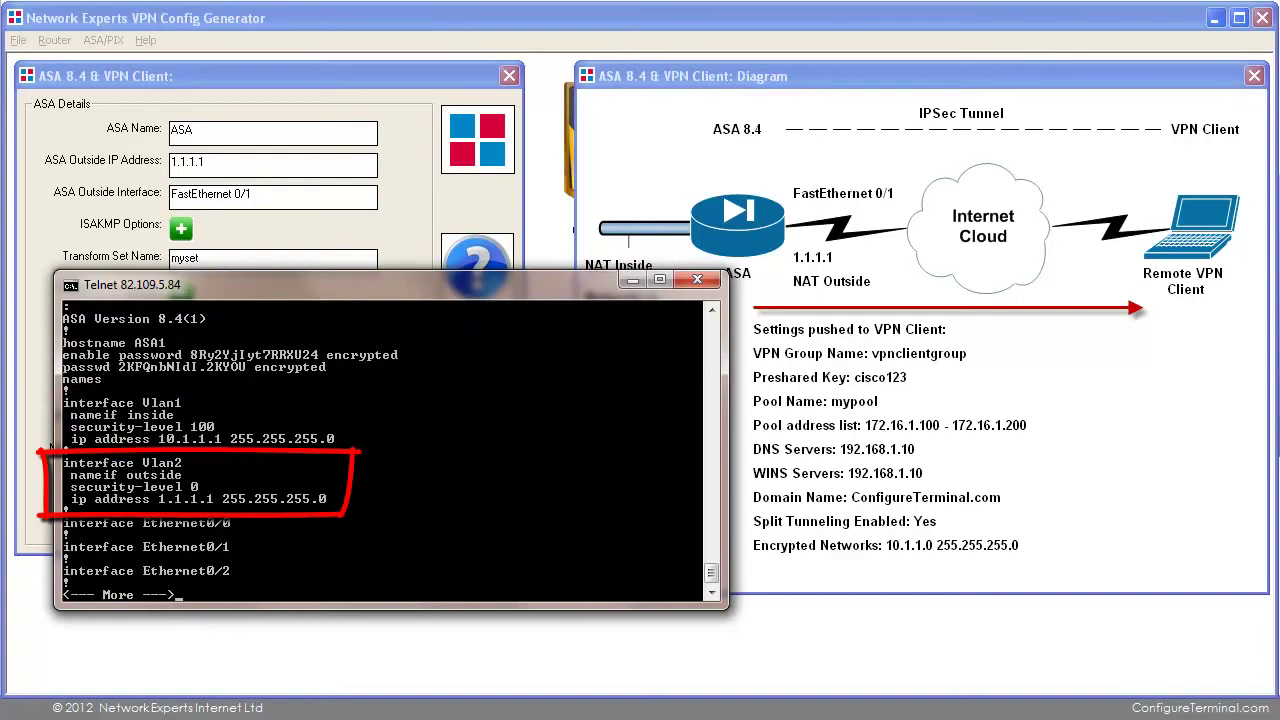
Enter configuration mode with conf t and paste the generated VPN config into ASA1.
type("q")
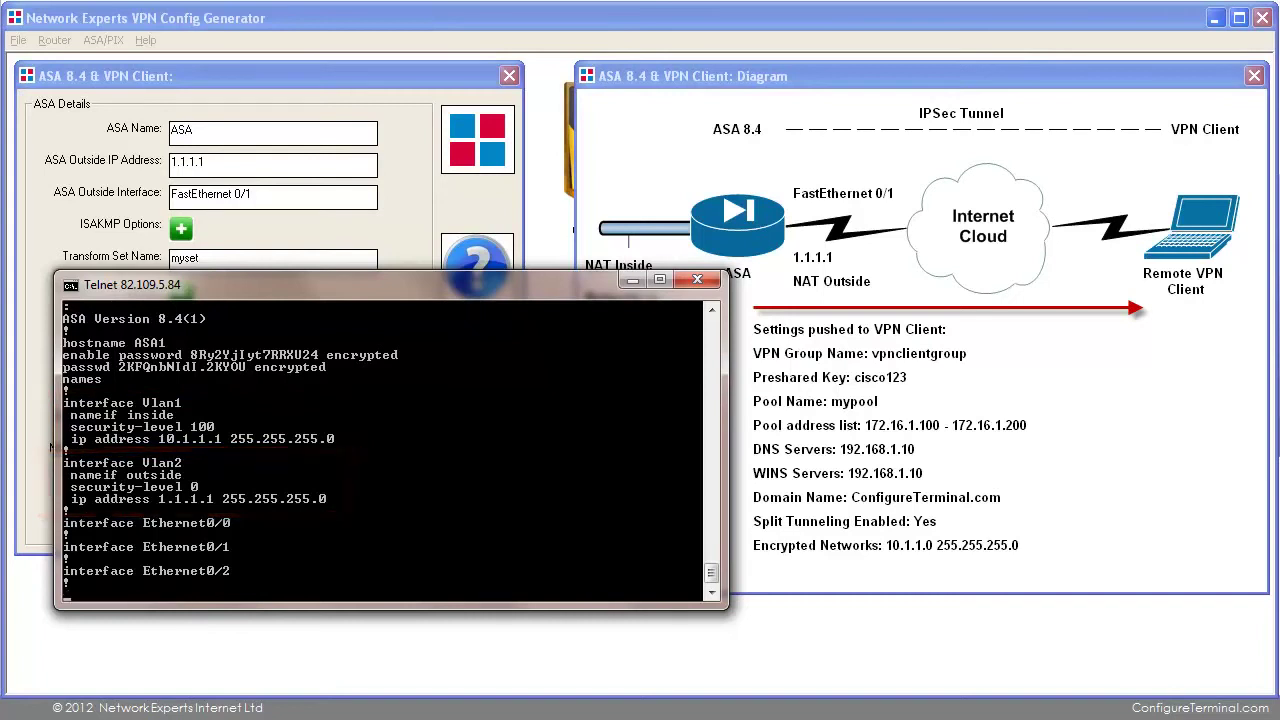
type("conf t")
key("Return")
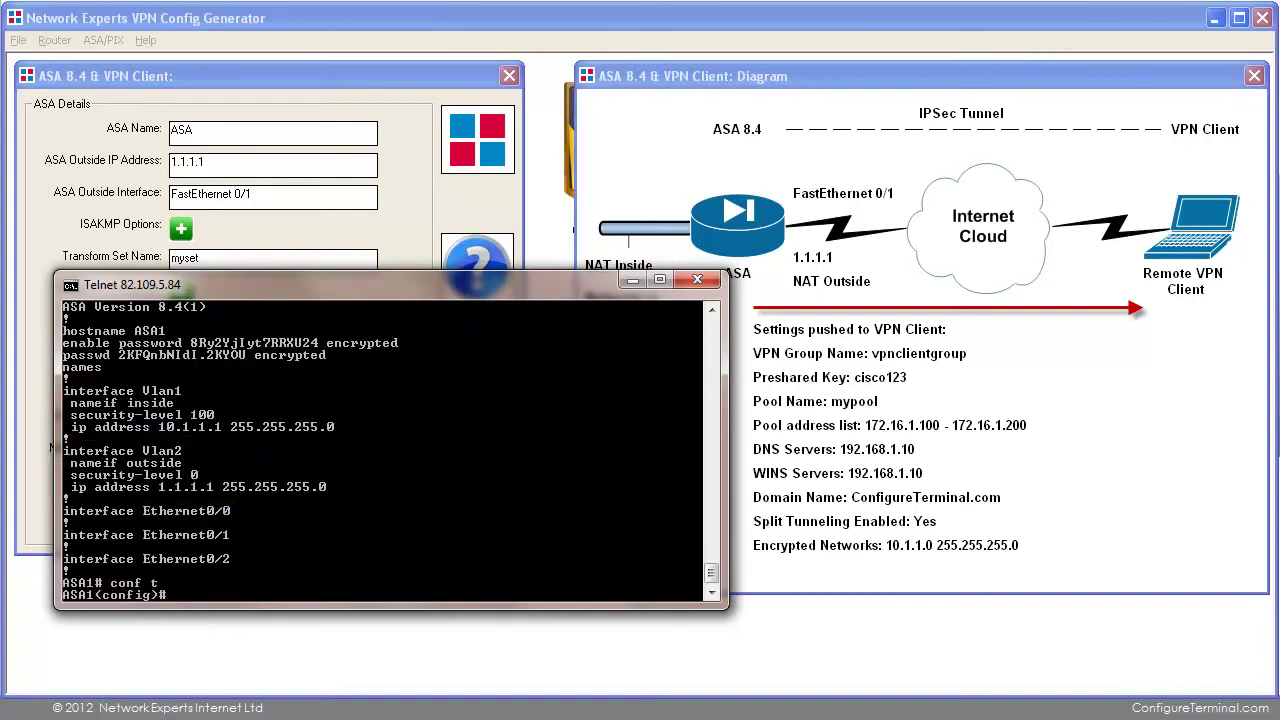
right_click(543, 341)
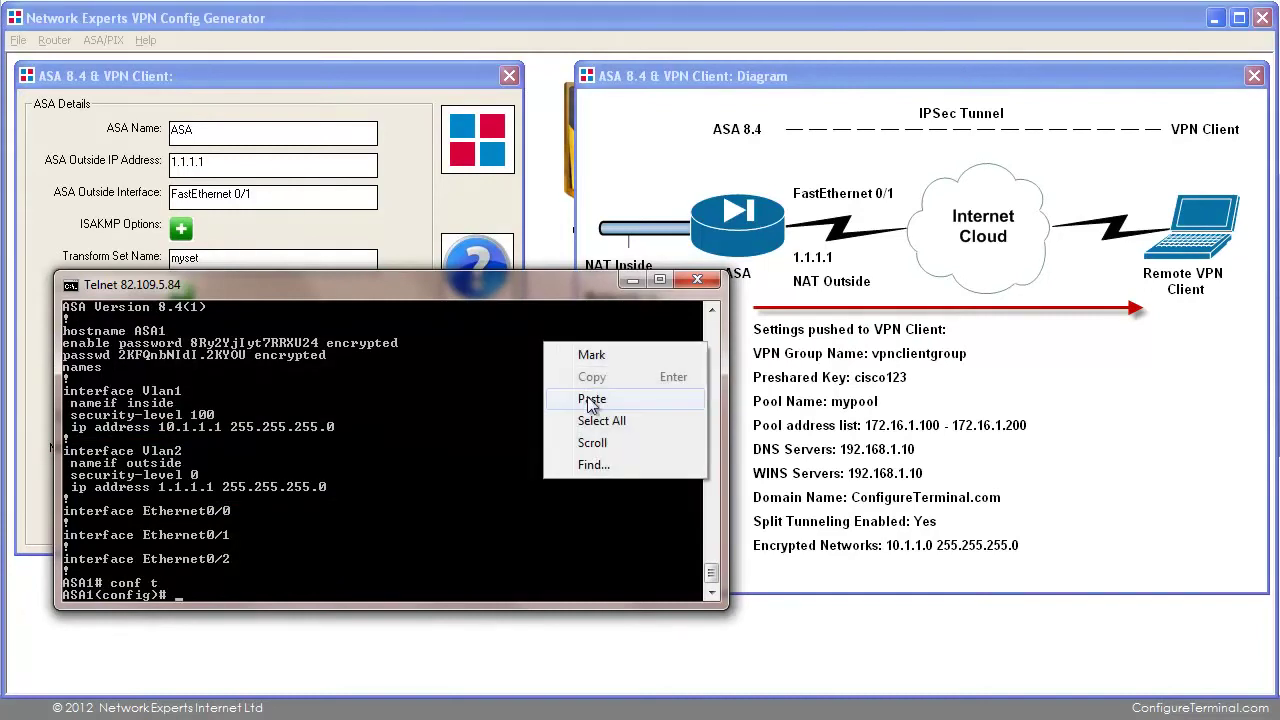
left_click(591, 399)
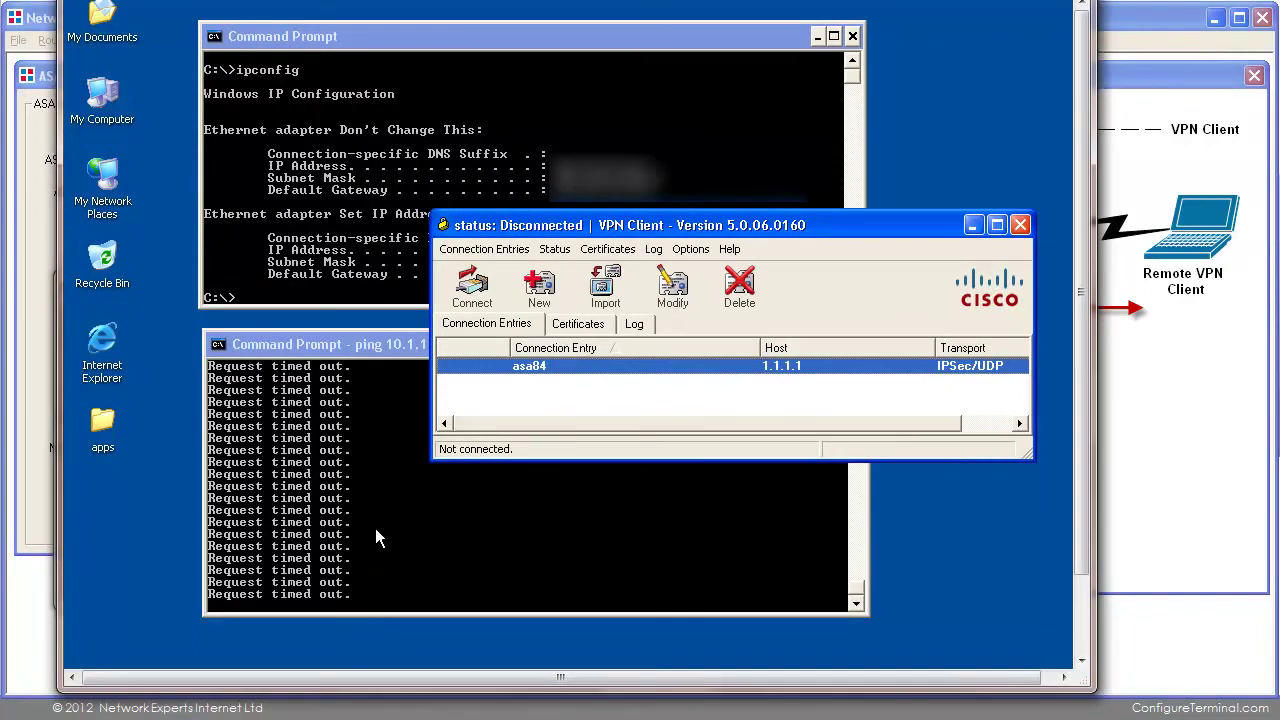
Start connecting to asa84 and review the VPN user accounts in the generator's Users tab.
double_click(564, 368)
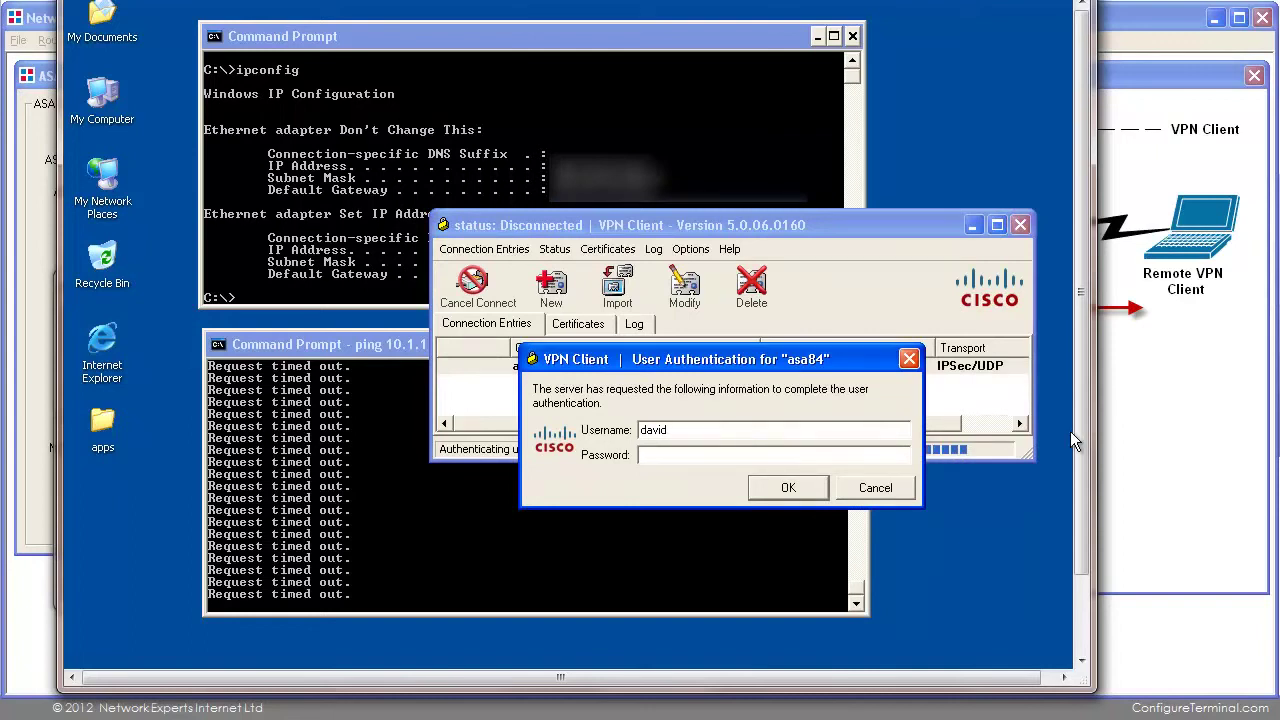
left_click(1174, 423)
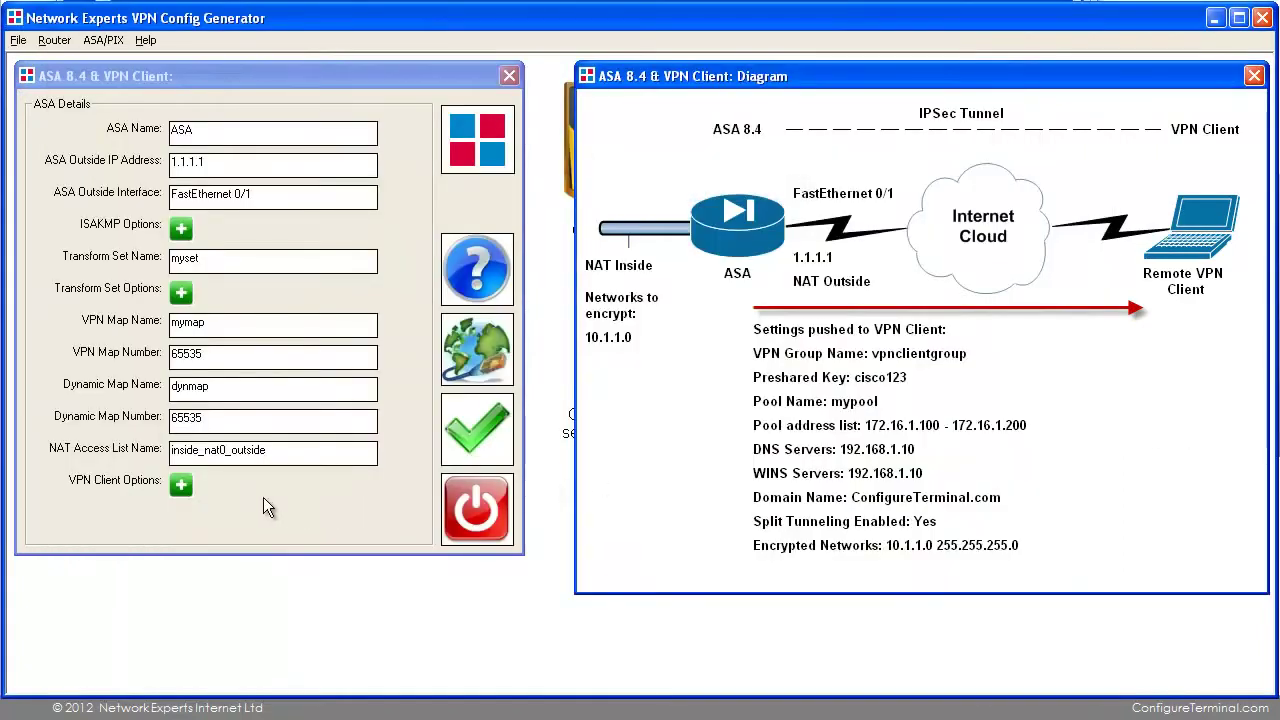
left_click(181, 485)
left_click(178, 250)
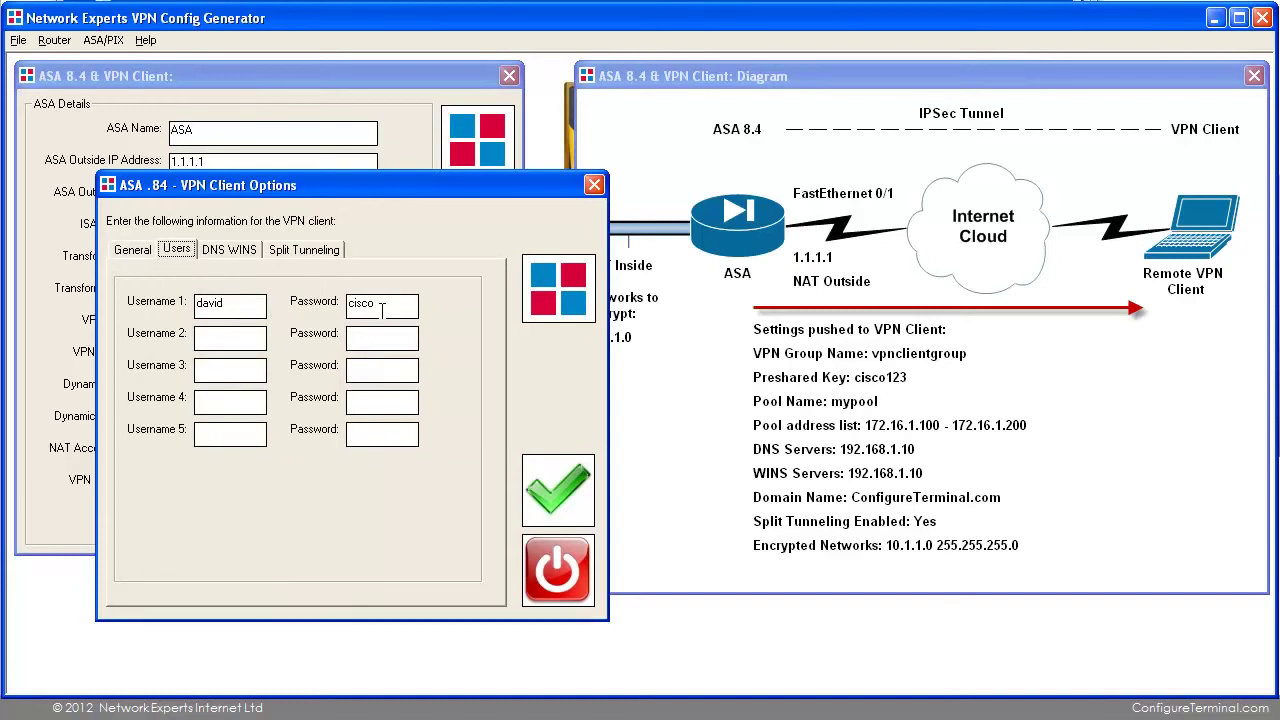
left_click(554, 492)
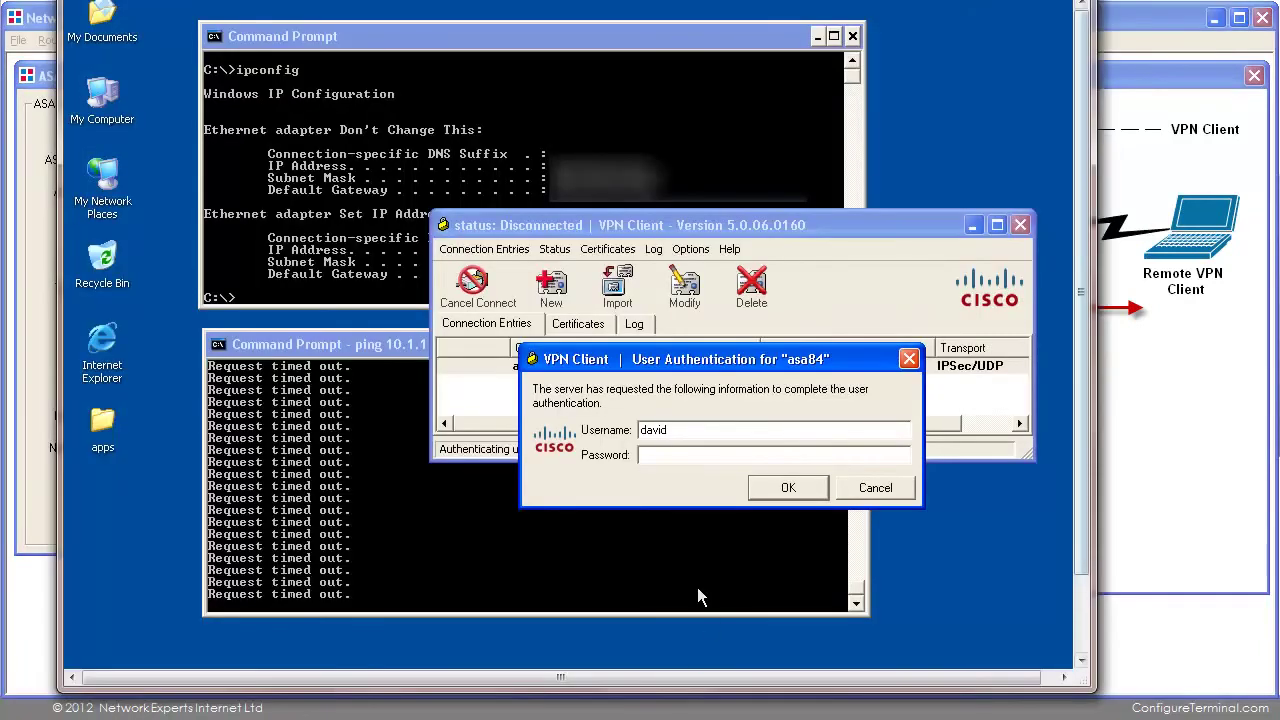
Enter the user's password to complete the asa84 connection.
left_click(700, 457)
type("cisco")
left_click(786, 487)
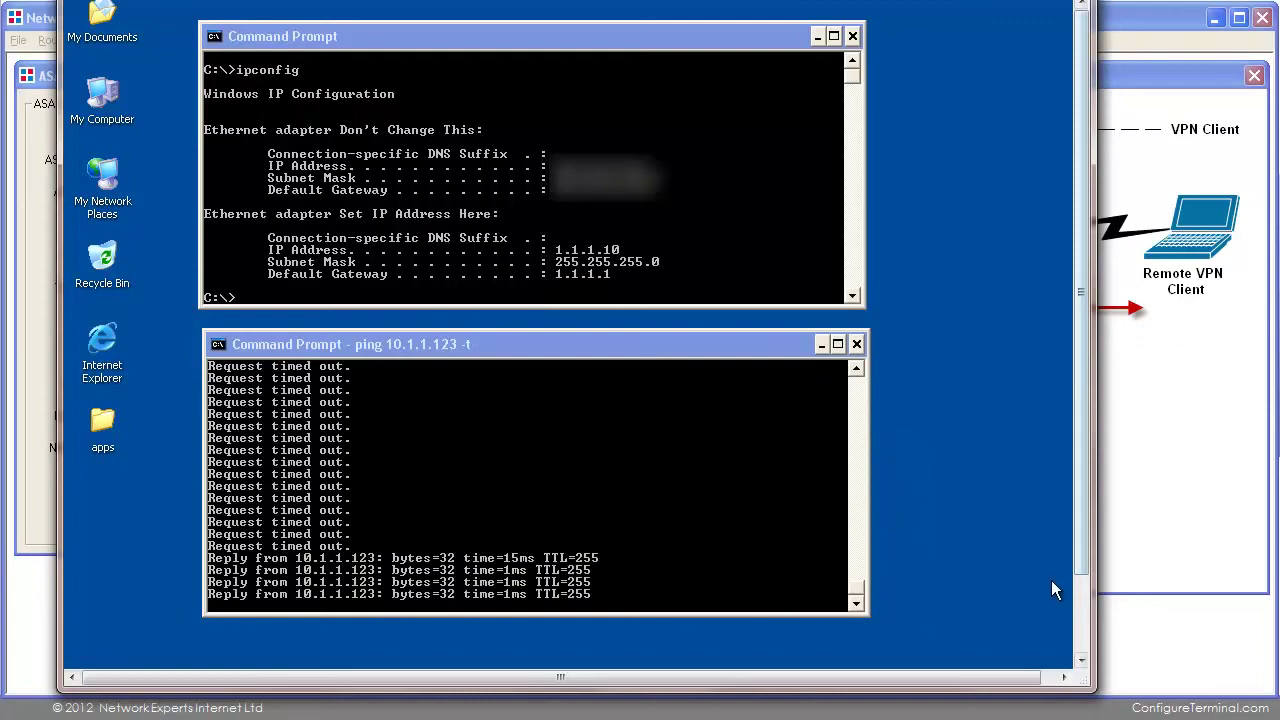
Show the tunnel statistics for client 172.16.1.100 from the tray icon.
left_click(1082, 596)
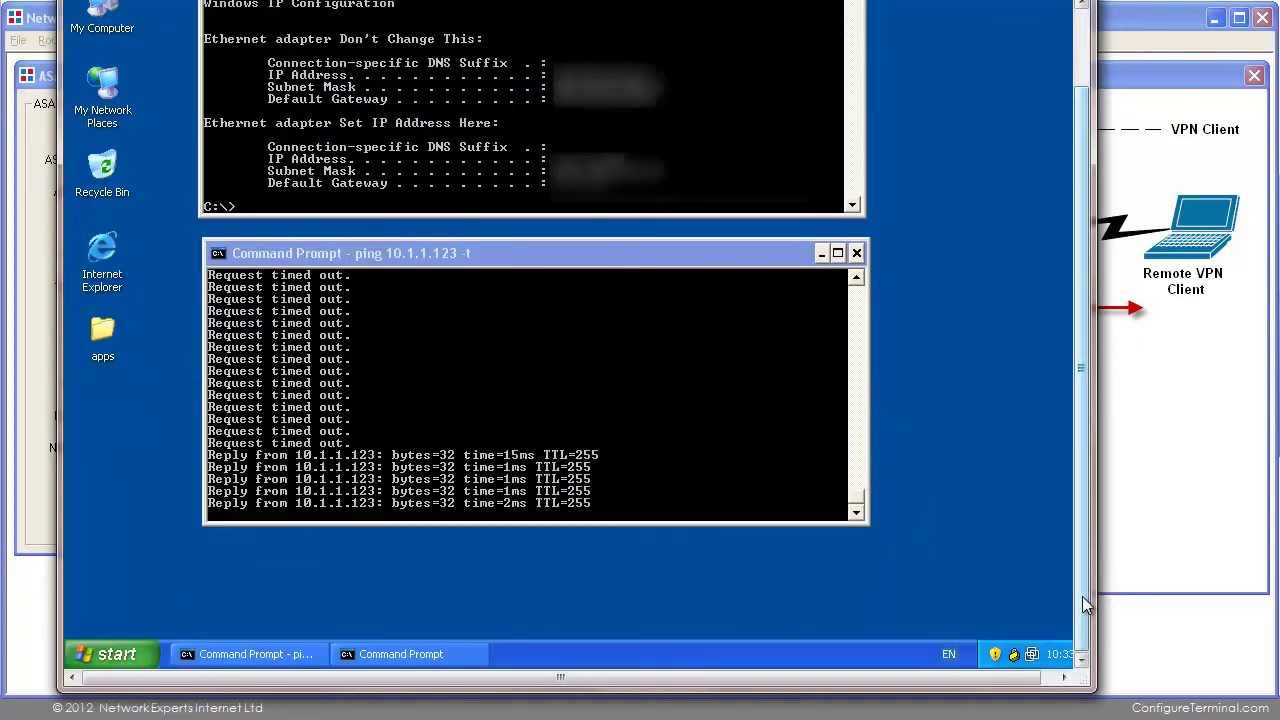
right_click(1014, 656)
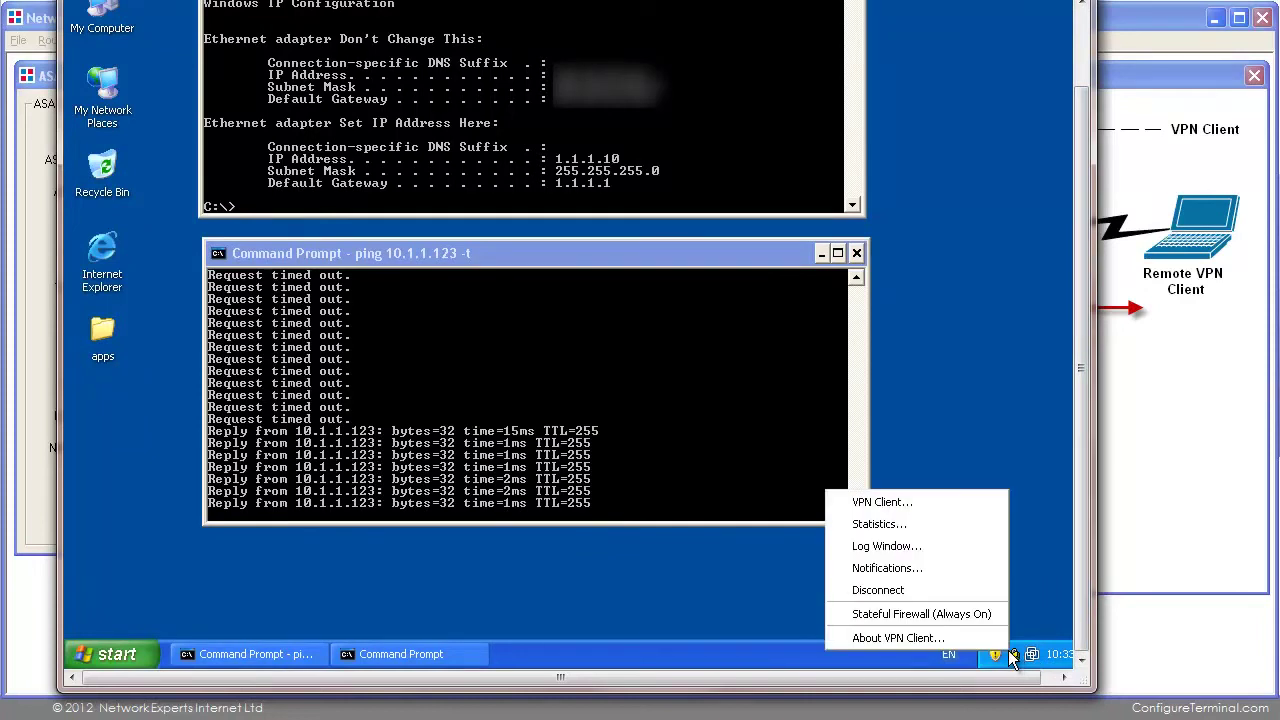
left_click(915, 522)
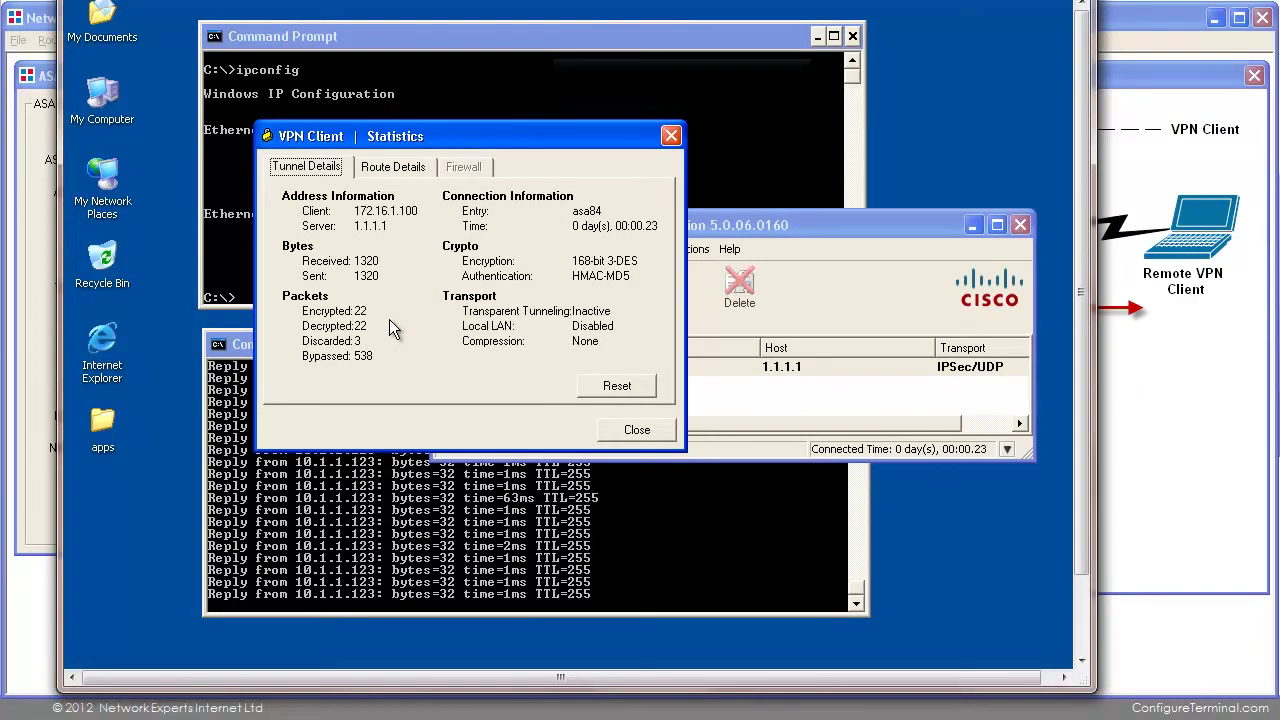
Disconnect the VPN tunnel to asa84.
left_click(809, 216)
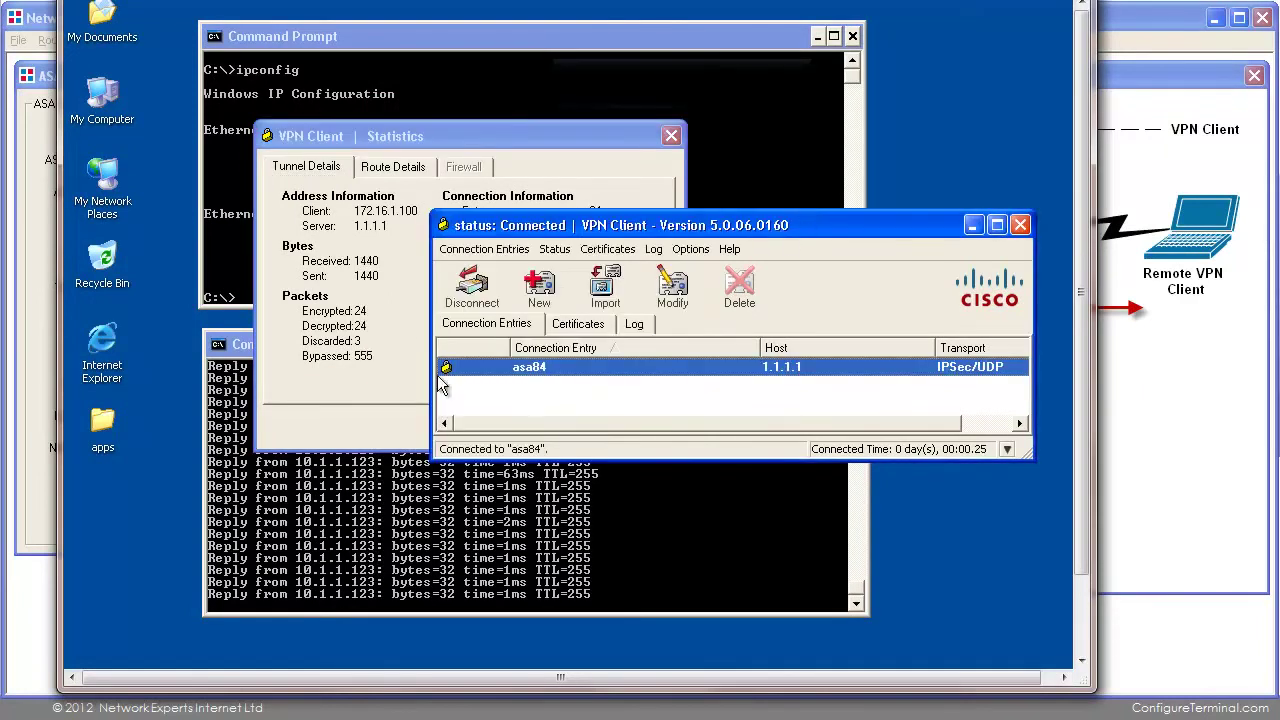
right_click(516, 366)
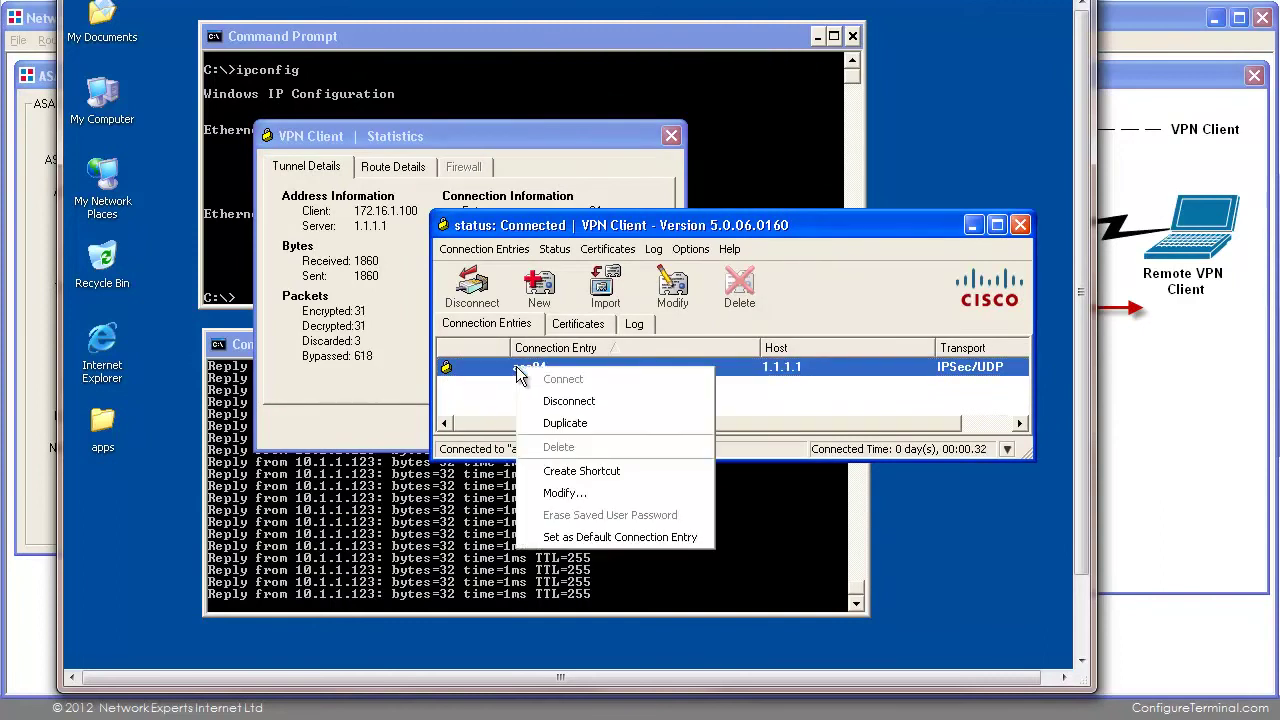
left_click(592, 401)
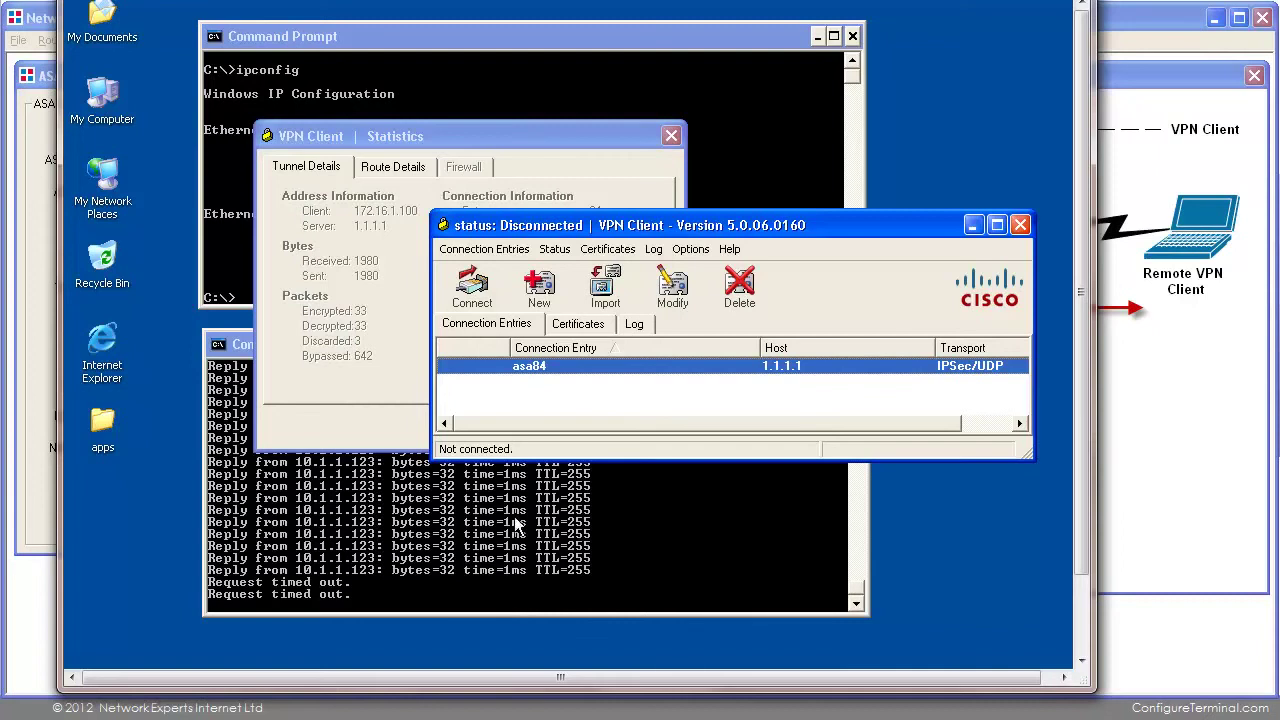
Reconnect to asa84 by entering the user's password.
left_click(472, 287)
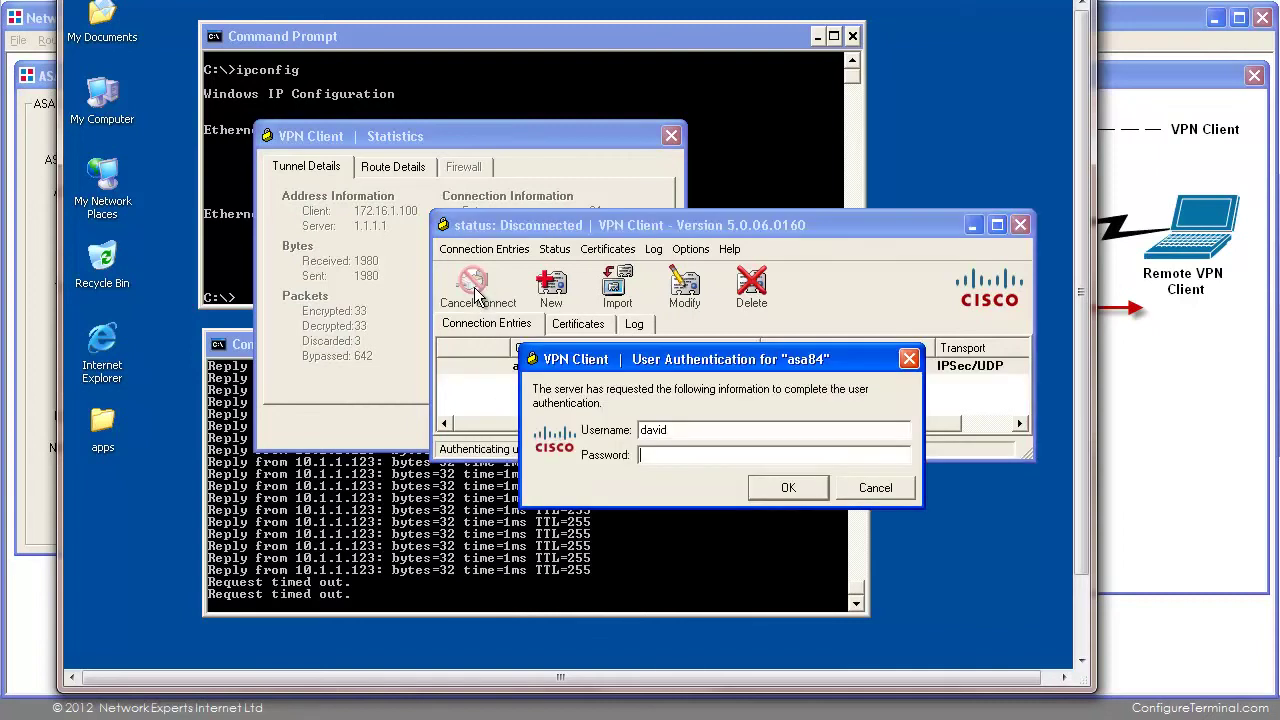
type("cisco")
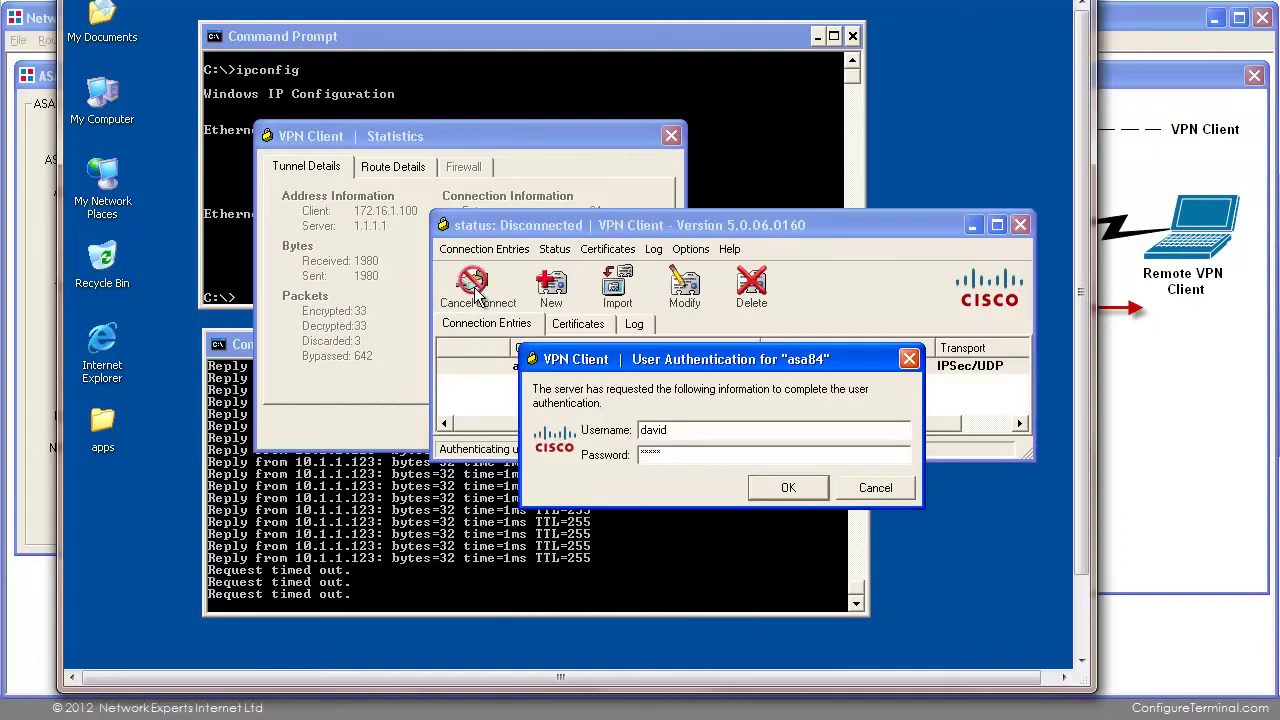
key("Return")
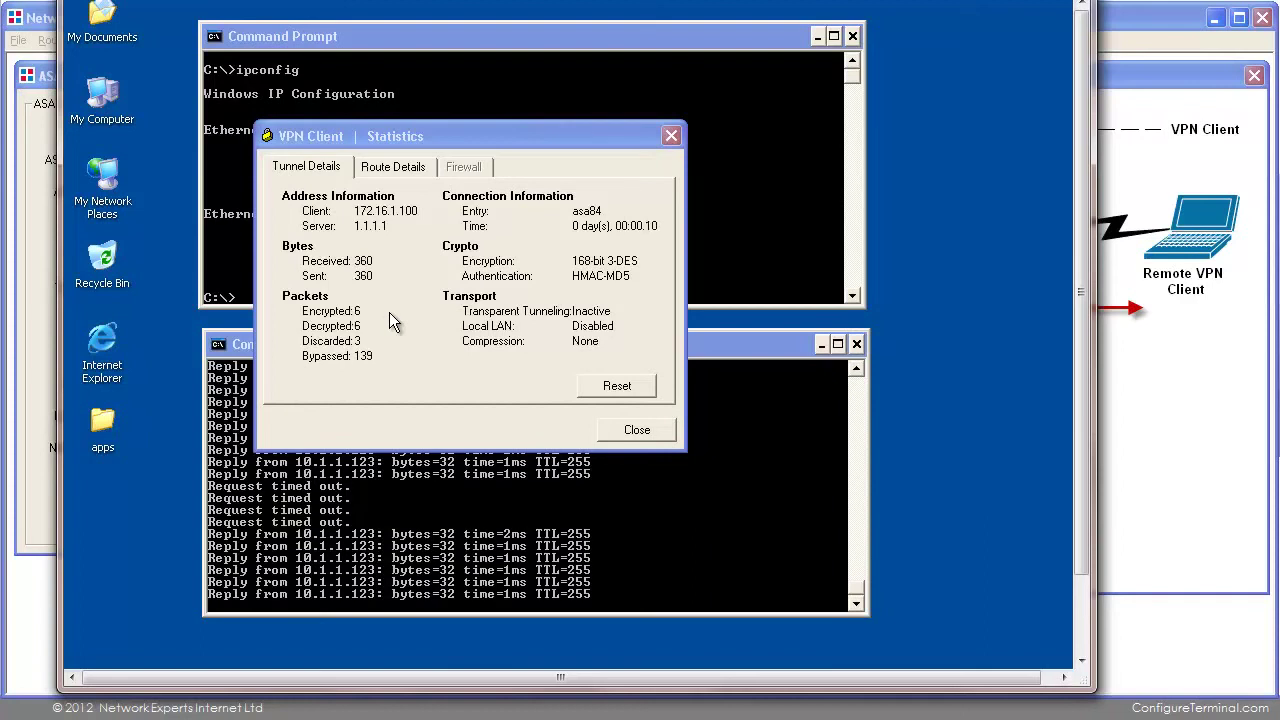
Return to the VPN Config Generator showing the ASA 8.4 & VPN Client form and network diagram.
left_click(1124, 395)
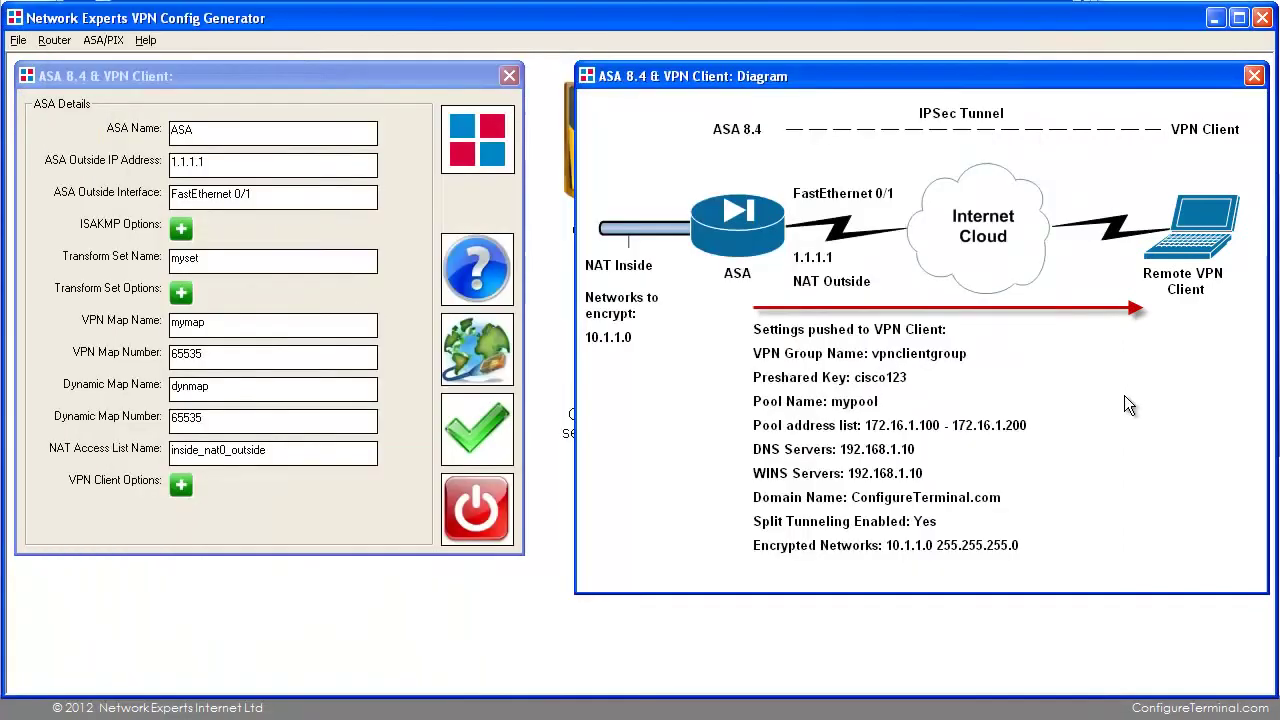